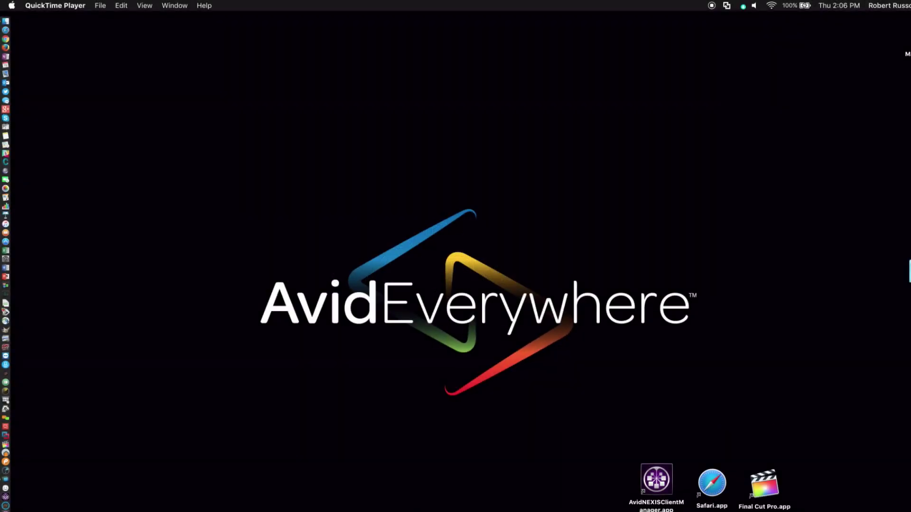
- Switch from the QuickTime AvidEverywhere title screen to the Screen Sharing view of the remote Mac
{"action": "key", "text": "super+Tab"}
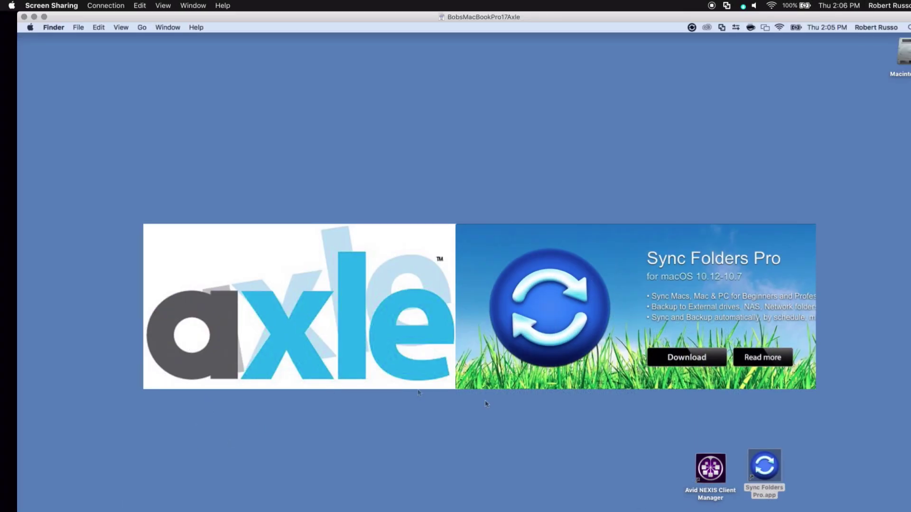
- Launch Avid NEXIS Client Manager and log in to PONEXIS1
{"action": "left_click", "coordinate": [712, 469]}
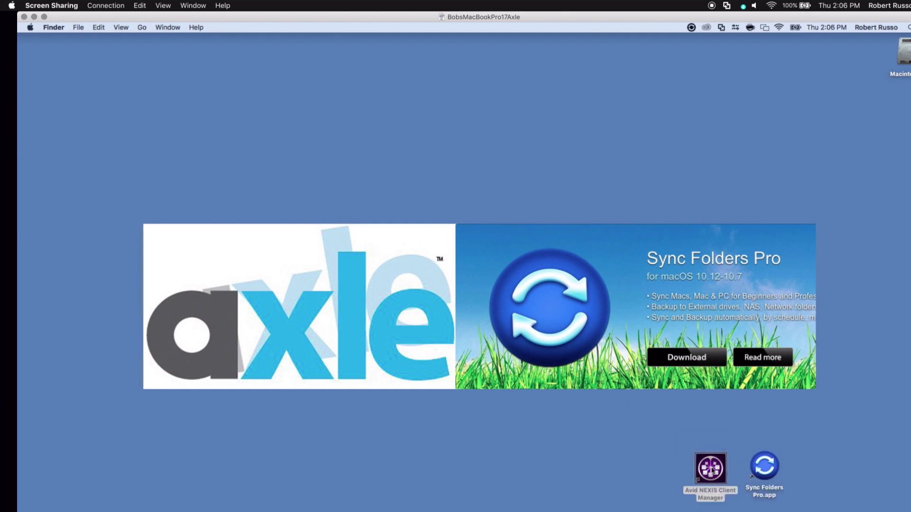
{"action": "double_click", "coordinate": [711, 470]}
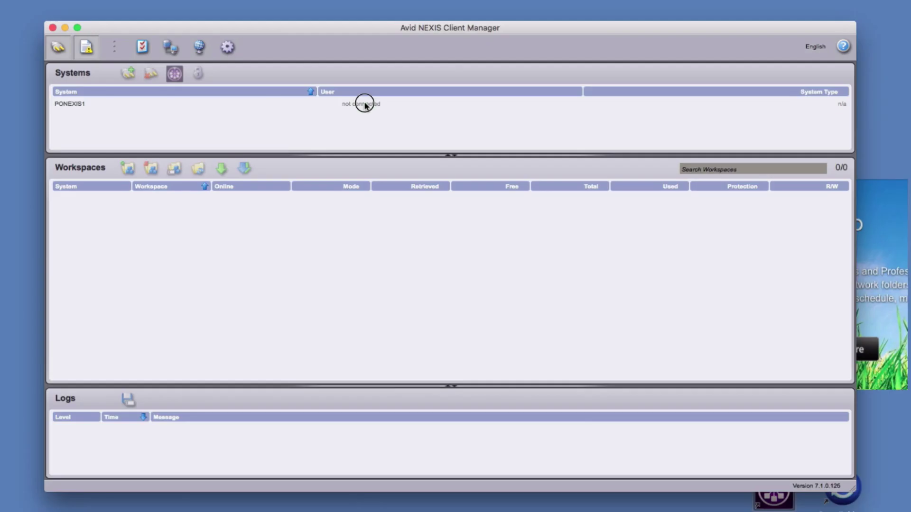
{"action": "double_click", "coordinate": [389, 165]}
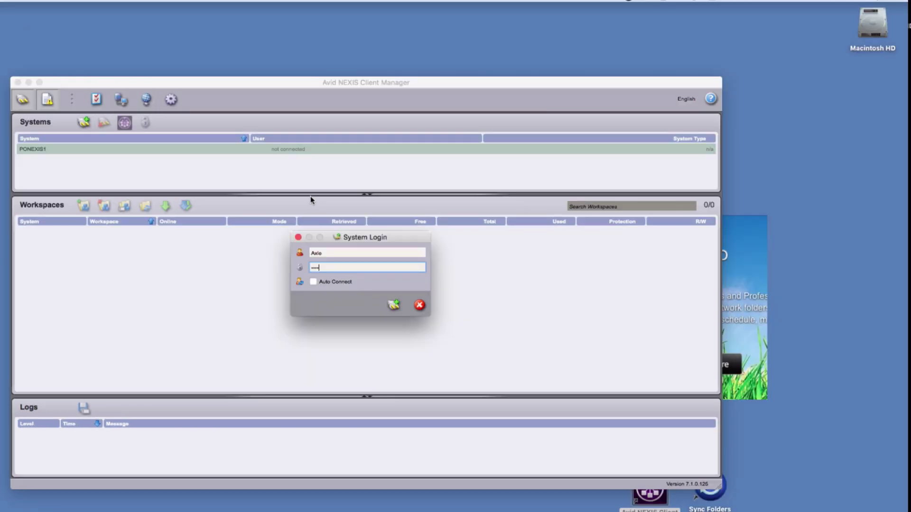
{"action": "key", "text": "Return"}
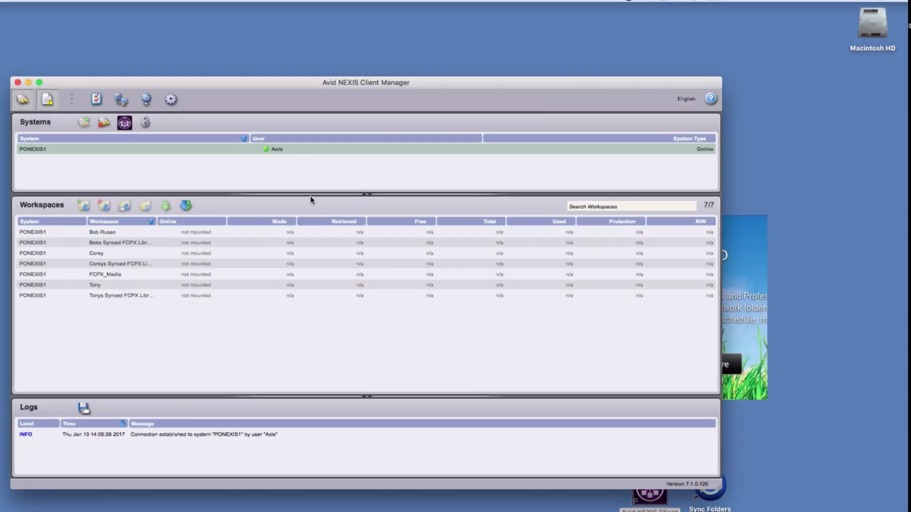
- Mount all seven PONEXIS1 workspaces, including FCPX_Media and the synced FCPX library
{"action": "double_click", "coordinate": [211, 232]}
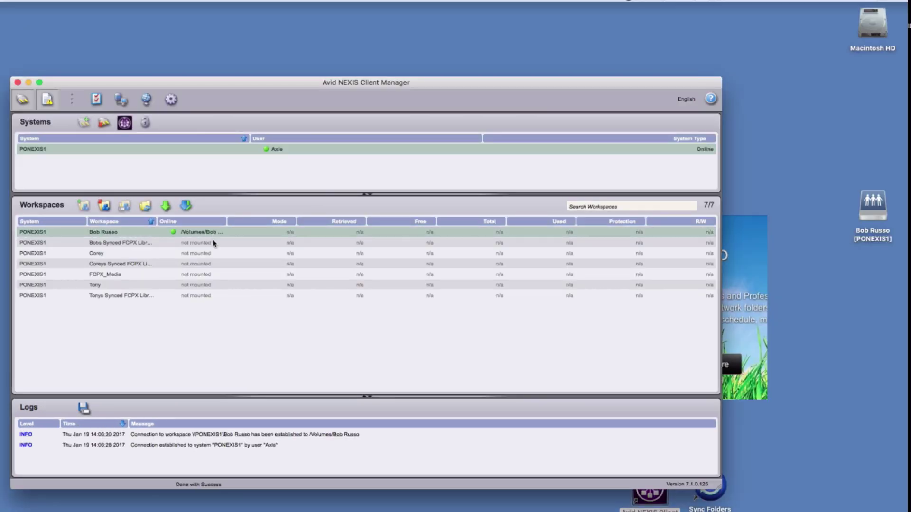
{"action": "double_click", "coordinate": [215, 242]}
{"action": "double_click", "coordinate": [213, 253]}
{"action": "double_click", "coordinate": [212, 264]}
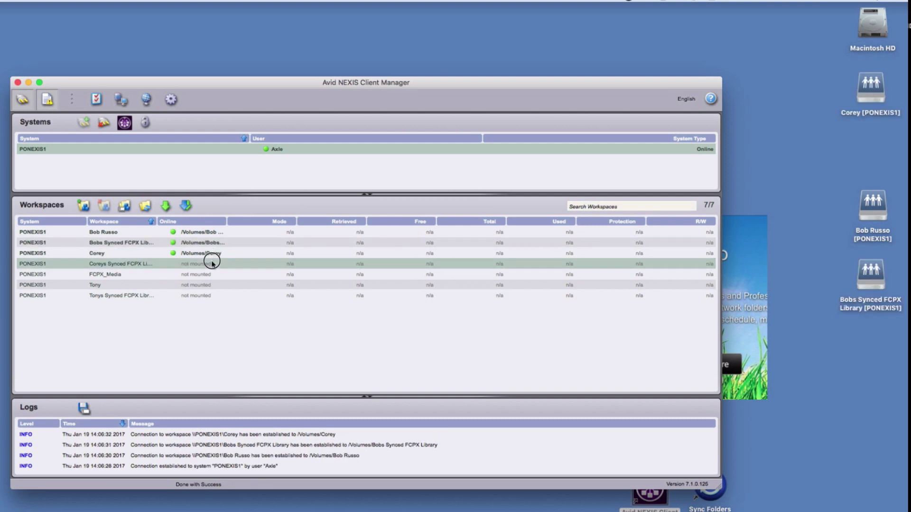
{"action": "left_click", "coordinate": [211, 275]}
{"action": "double_click", "coordinate": [211, 276]}
{"action": "double_click", "coordinate": [195, 284]}
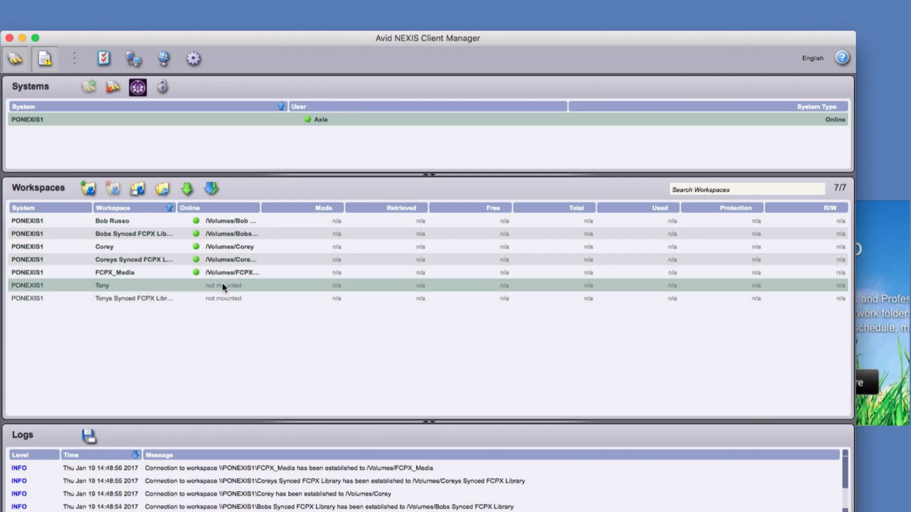
{"action": "left_click", "coordinate": [195, 293]}
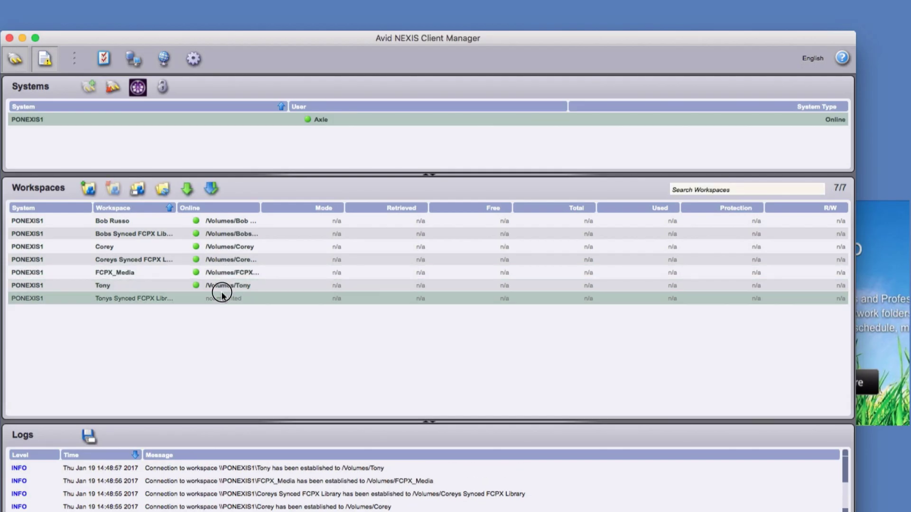
{"action": "double_click", "coordinate": [222, 292]}
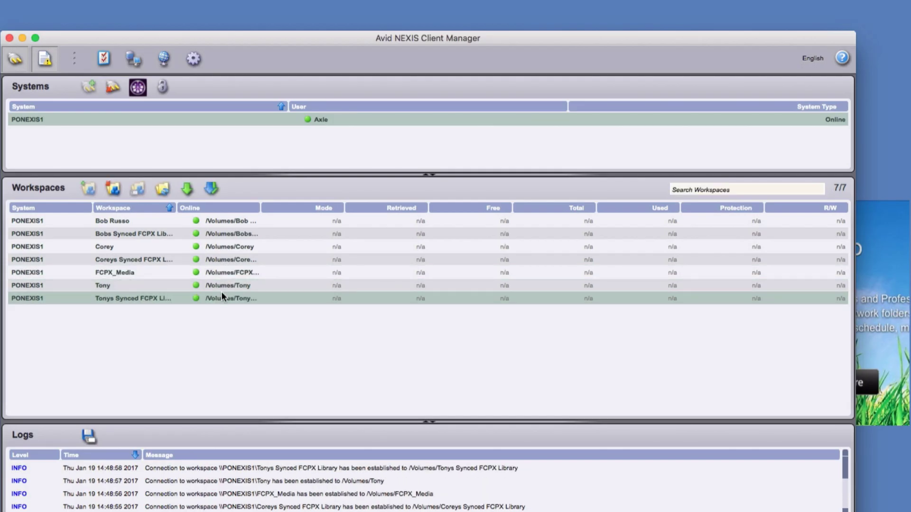
- Retrieve details for all workspaces, showing 214.75 GB totals and Two Drive Protection
{"action": "right_click", "coordinate": [222, 294]}
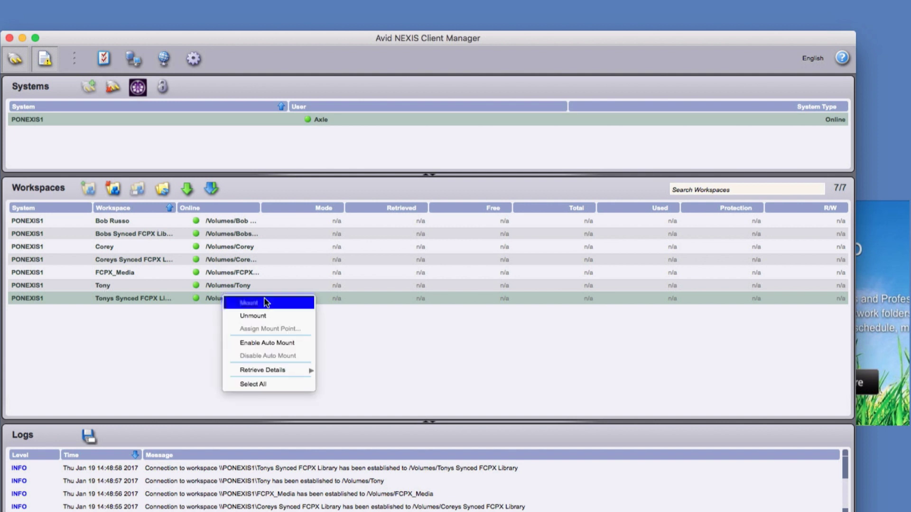
{"action": "mouse_move", "coordinate": [276, 367]}
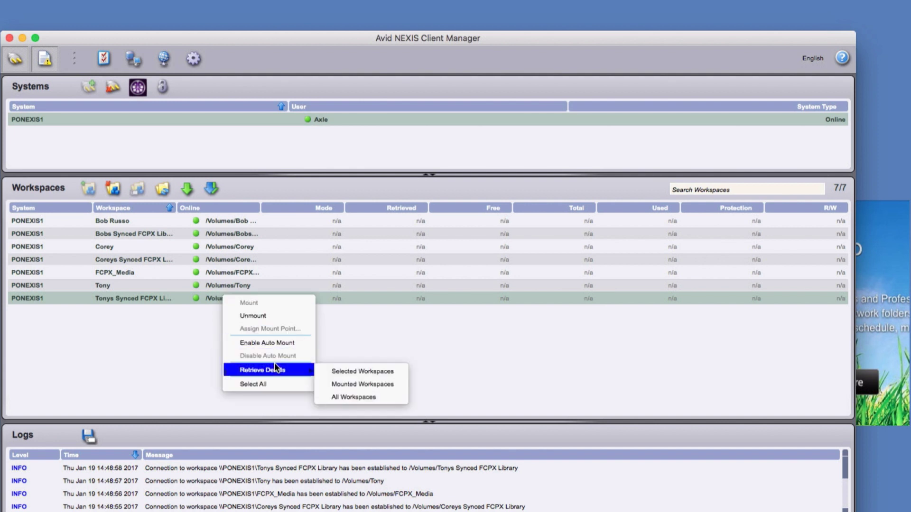
{"action": "left_click", "coordinate": [339, 397]}
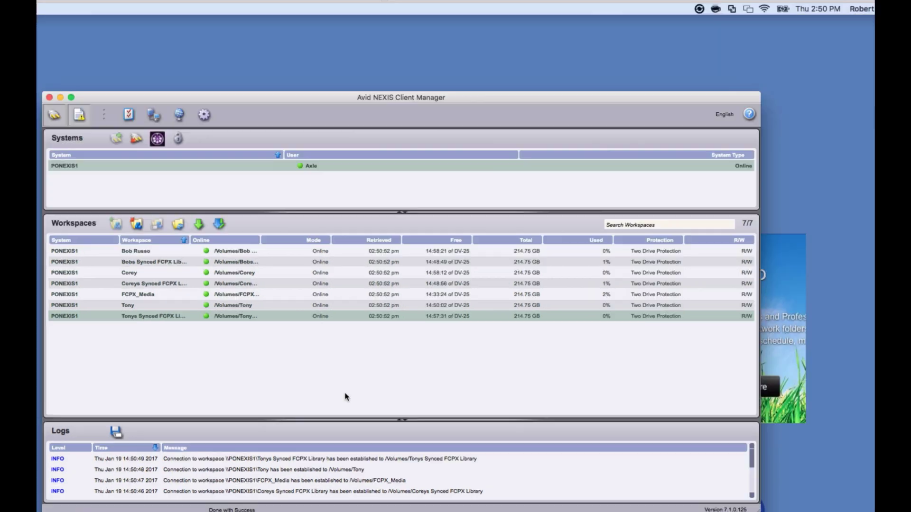
{"action": "left_click", "coordinate": [698, 10]}
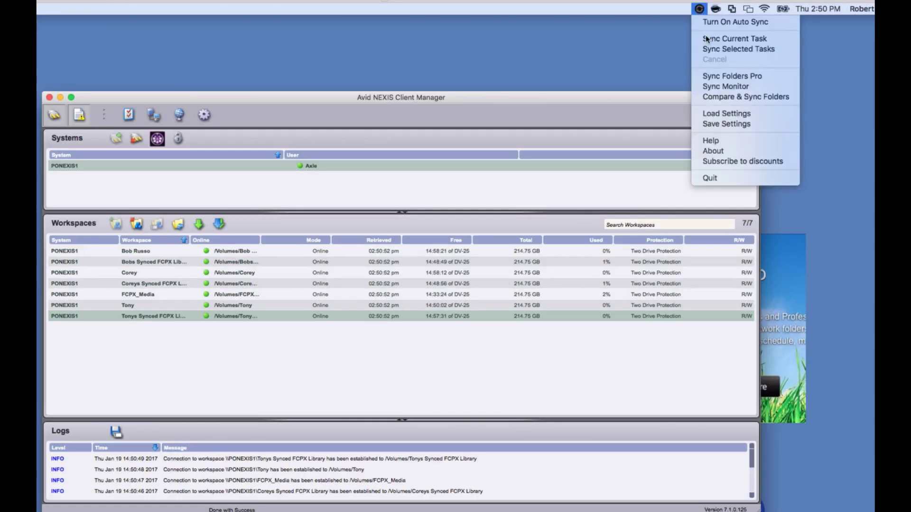
- Review the Sync Folders Pro tasks, keep A => B sync mode, and turn on automatic syncing
{"action": "left_click", "coordinate": [710, 73]}
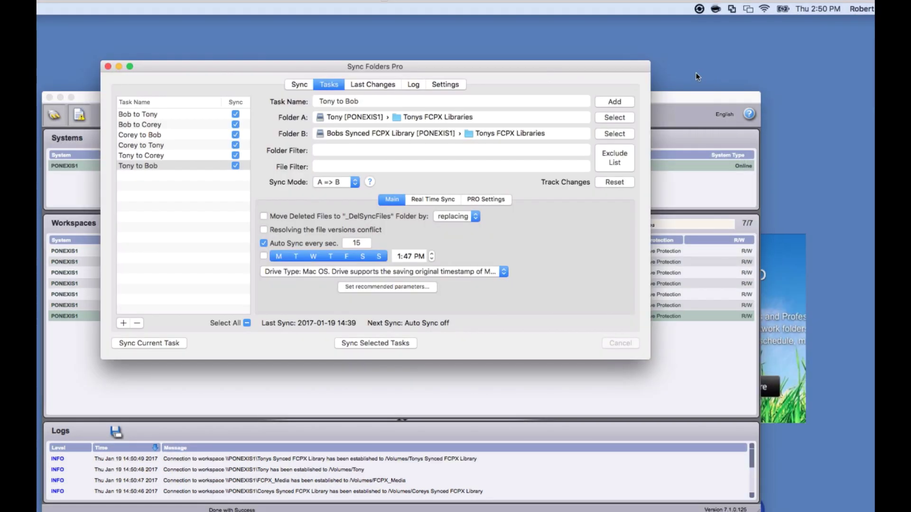
{"action": "left_click", "coordinate": [195, 114]}
{"action": "left_click", "coordinate": [198, 126]}
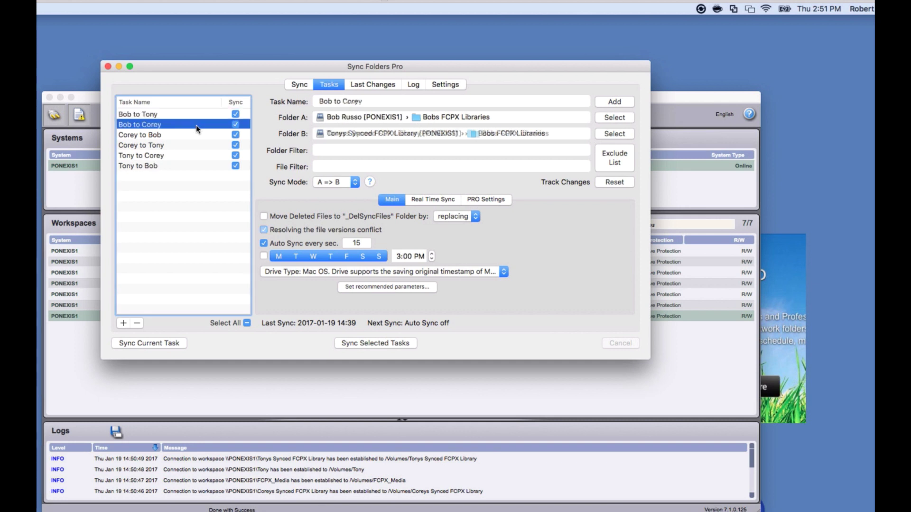
{"action": "left_click", "coordinate": [197, 136]}
{"action": "left_click", "coordinate": [195, 143]}
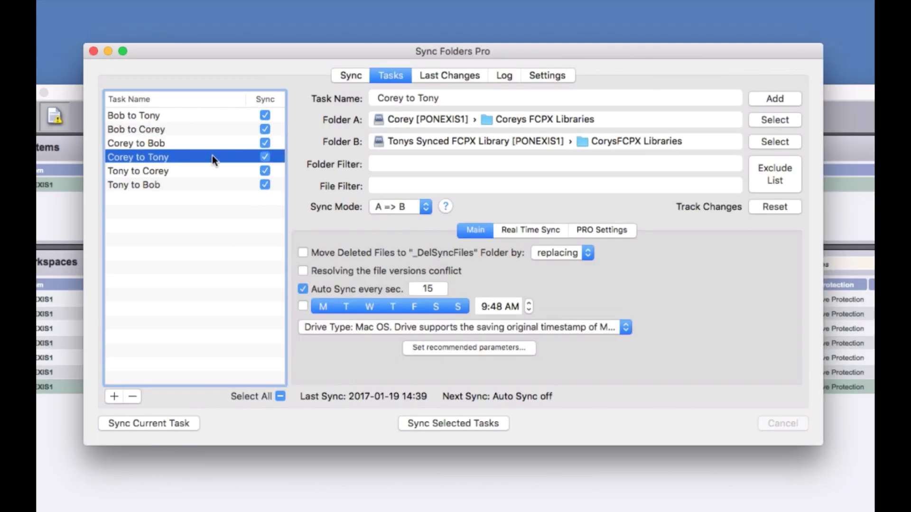
{"action": "left_click", "coordinate": [212, 170]}
{"action": "left_click", "coordinate": [207, 184]}
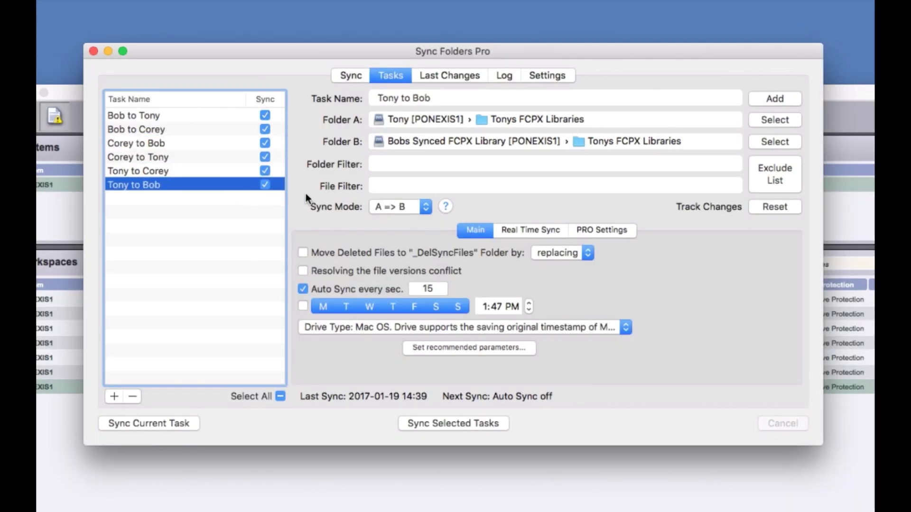
{"action": "left_click", "coordinate": [401, 207]}
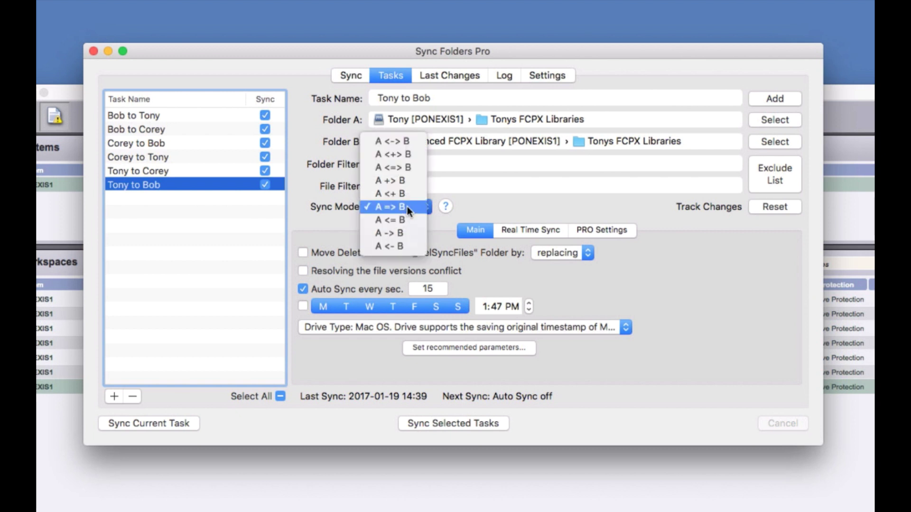
{"action": "left_click", "coordinate": [439, 206]}
{"action": "double_click", "coordinate": [428, 289]}
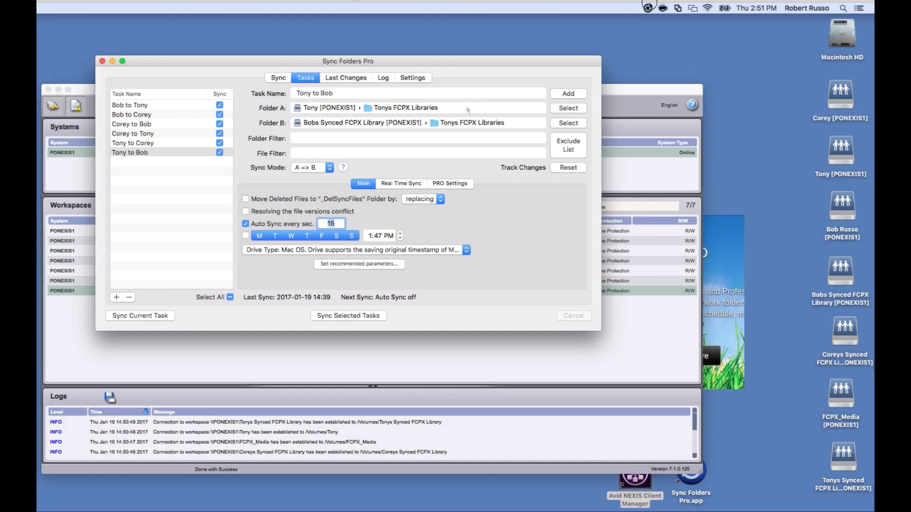
{"action": "left_click", "coordinate": [648, 8]}
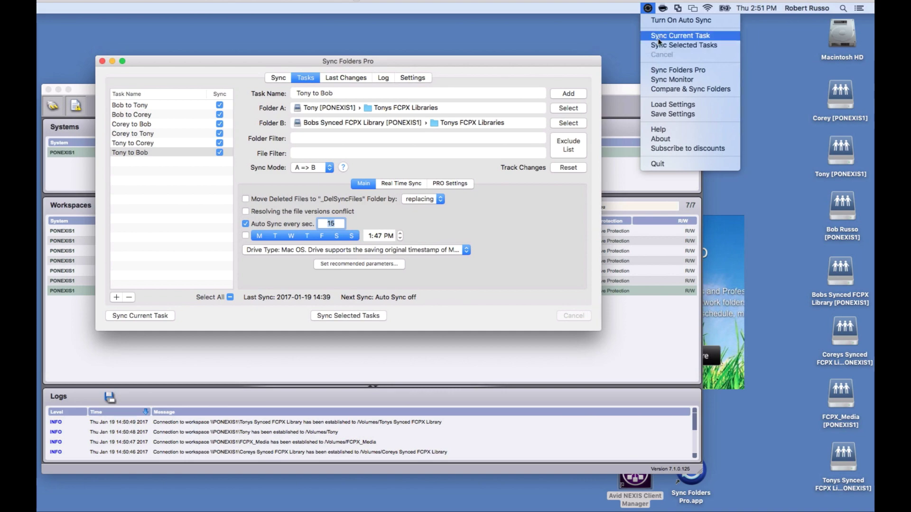
{"action": "left_click", "coordinate": [663, 21]}
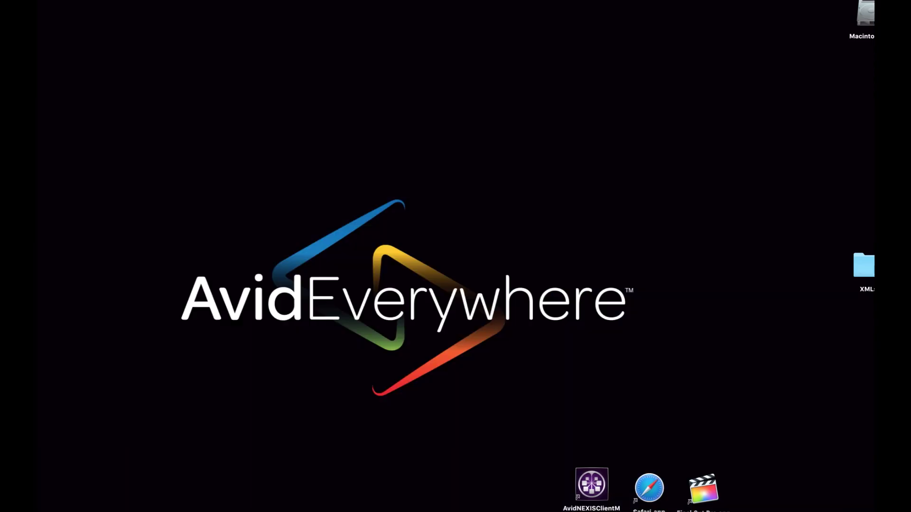
- Relaunch NEXIS Client Manager, log in, and mount the first, synced FCPX library and FCPX_Media workspaces
{"action": "double_click", "coordinate": [621, 454]}
{"action": "double_click", "coordinate": [437, 85]}
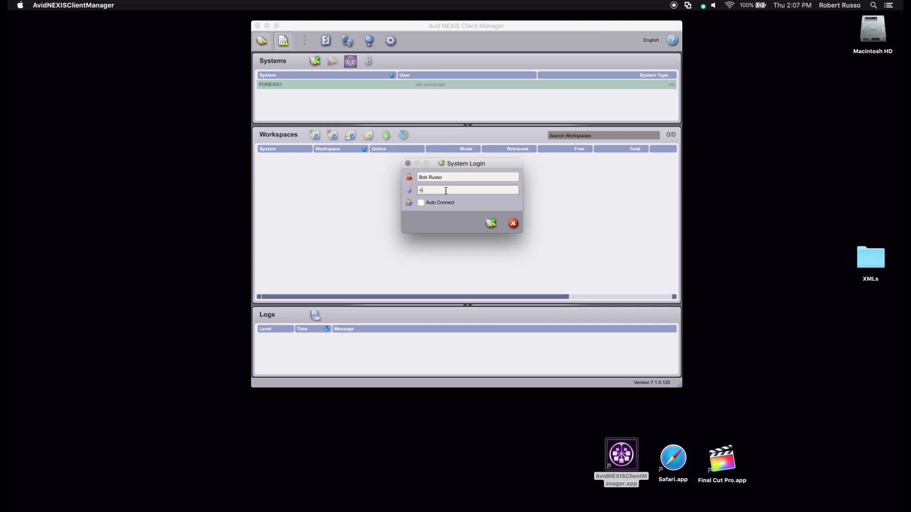
{"action": "key", "text": "Return"}
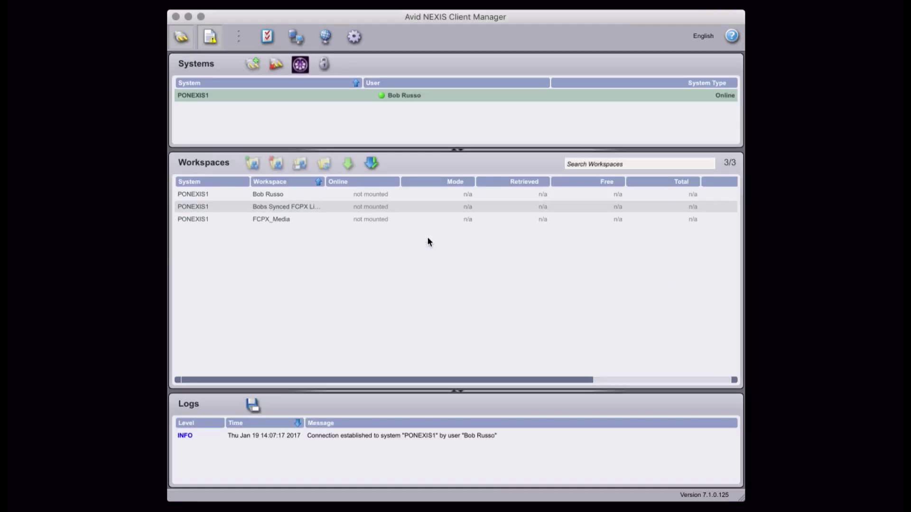
{"action": "double_click", "coordinate": [370, 194]}
{"action": "double_click", "coordinate": [366, 205]}
{"action": "double_click", "coordinate": [366, 217]}
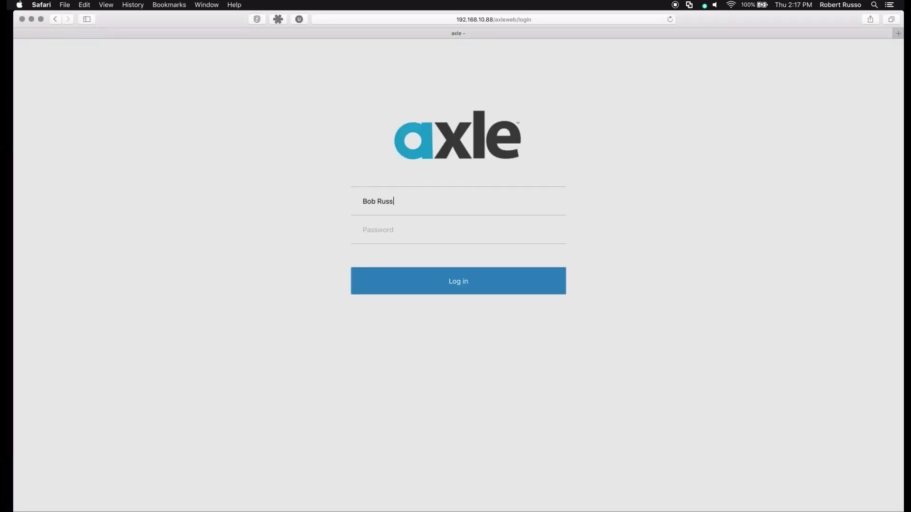
- Log in to Axle and review clips MVI_0115 to MVI_0117 in Helicopter_Shots
{"action": "left_click", "coordinate": [405, 272]}
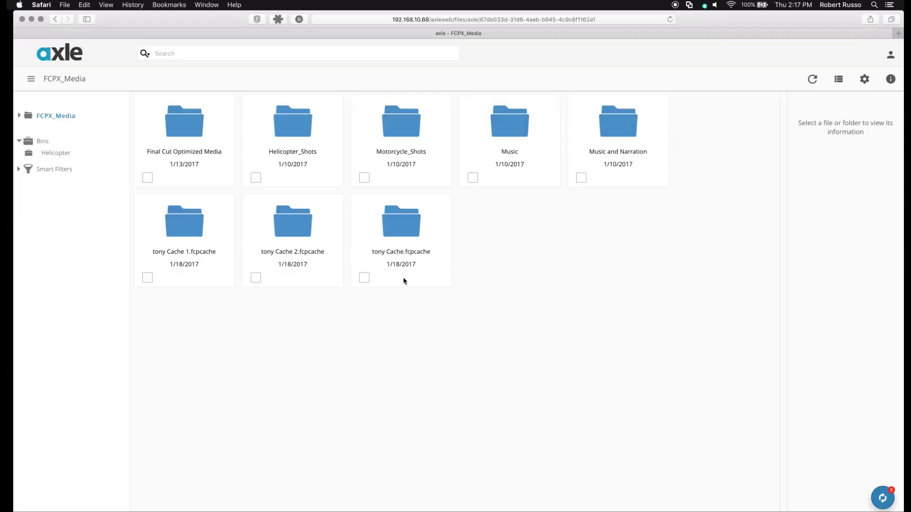
{"action": "double_click", "coordinate": [296, 125]}
{"action": "double_click", "coordinate": [299, 126]}
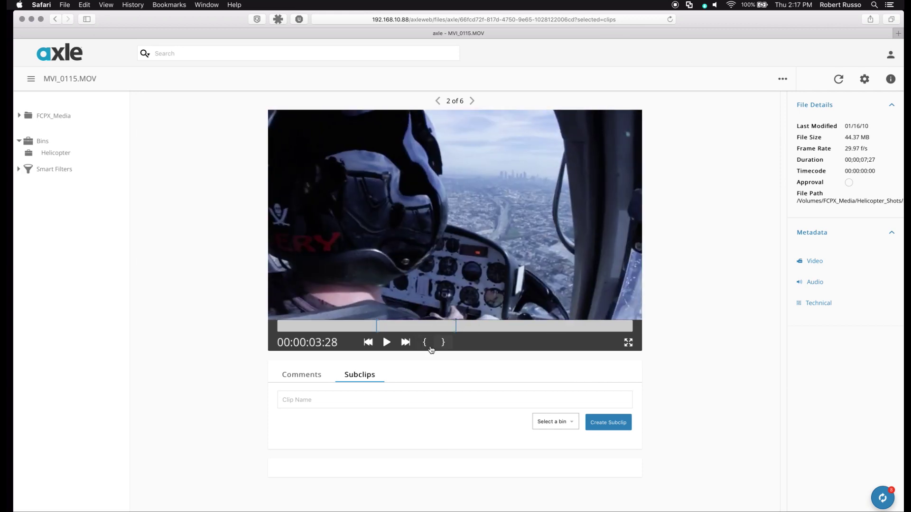
{"action": "left_click", "coordinate": [471, 102]}
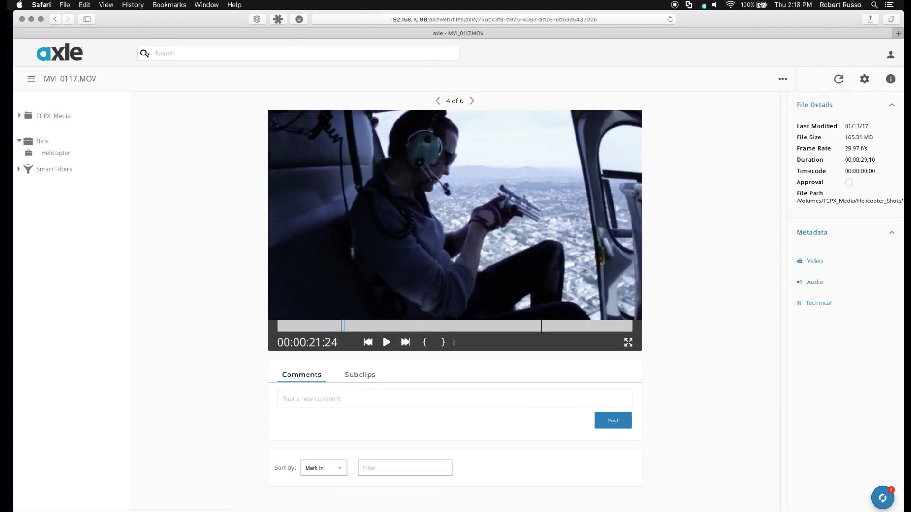
{"action": "left_click", "coordinate": [360, 375]}
- Export the Helicopter bin as a Final Cut Pro 10.1 XML
{"action": "left_click", "coordinate": [89, 150]}
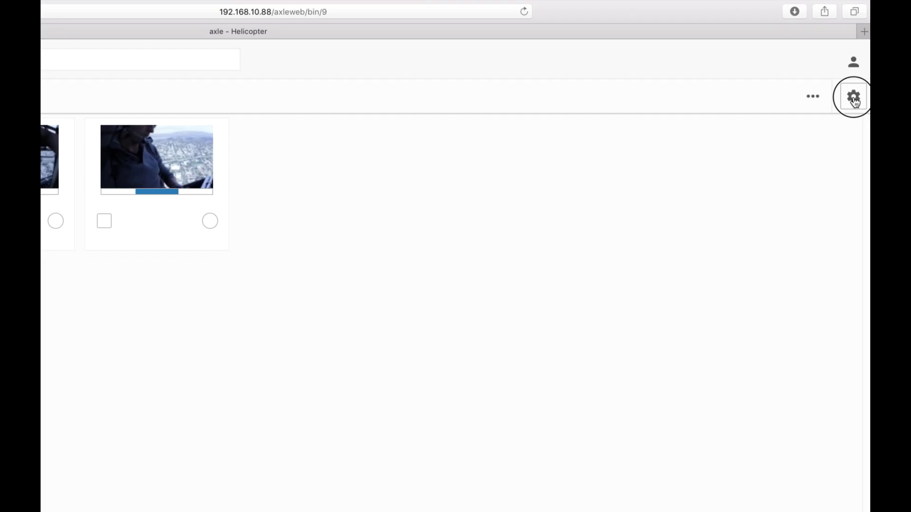
{"action": "left_click", "coordinate": [890, 78]}
{"action": "left_click", "coordinate": [822, 193]}
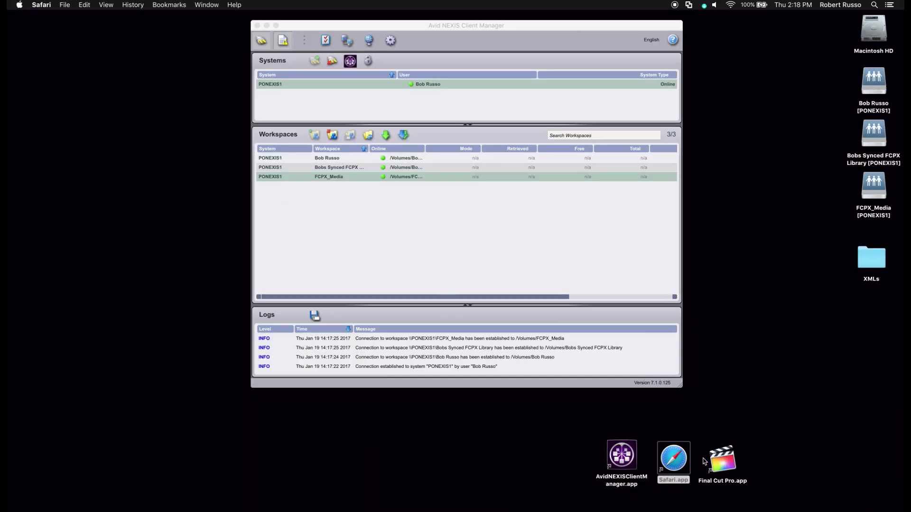
{"action": "double_click", "coordinate": [730, 482]}
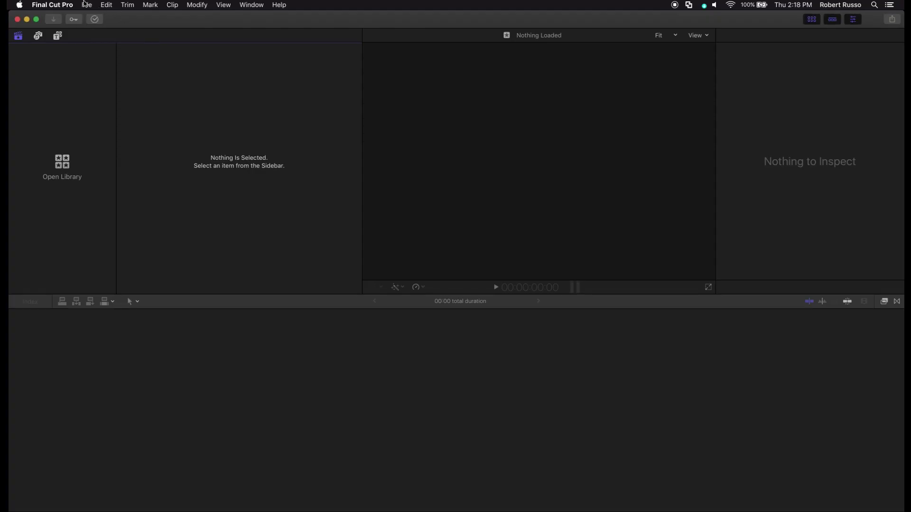
- Create a library named 'Bob' in the FCPX libraries folder on the personal NEXIS workspace
{"action": "left_click", "coordinate": [86, 5]}
{"action": "mouse_move", "coordinate": [190, 16]}
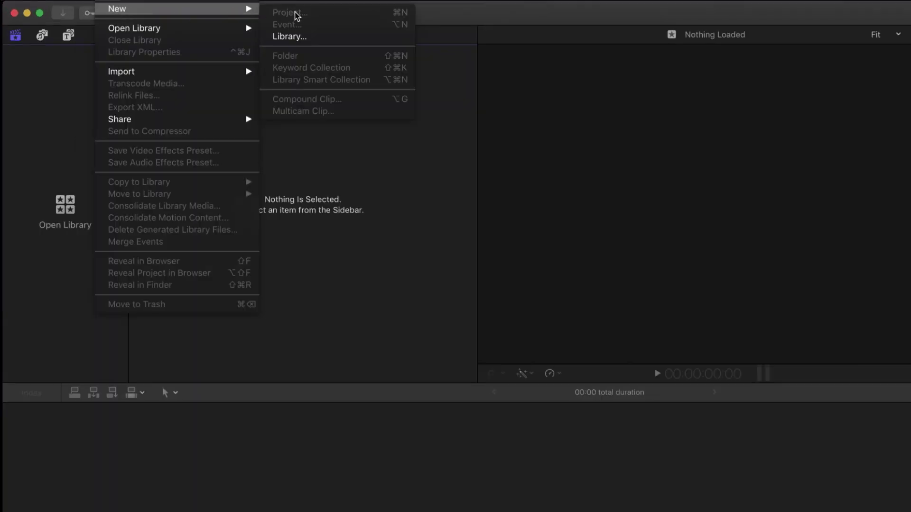
{"action": "left_click", "coordinate": [235, 35]}
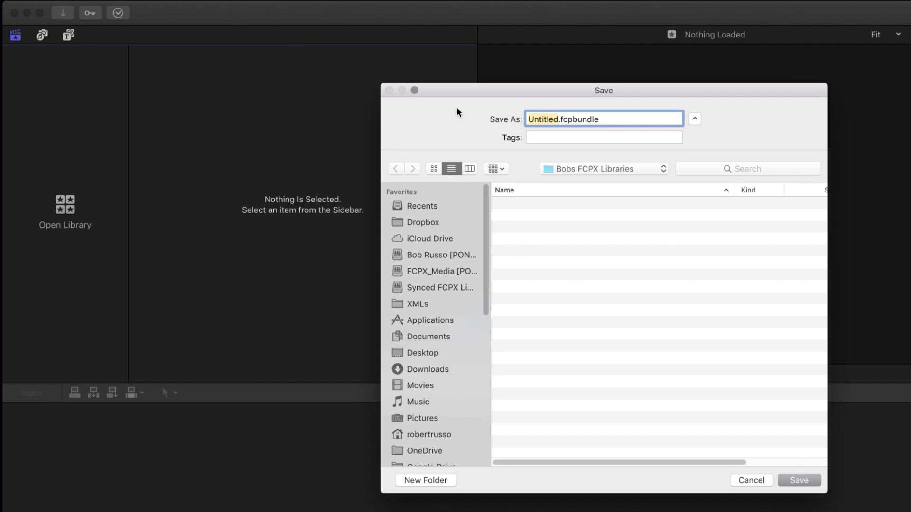
{"action": "left_click", "coordinate": [580, 169]}
{"action": "left_click", "coordinate": [580, 179]}
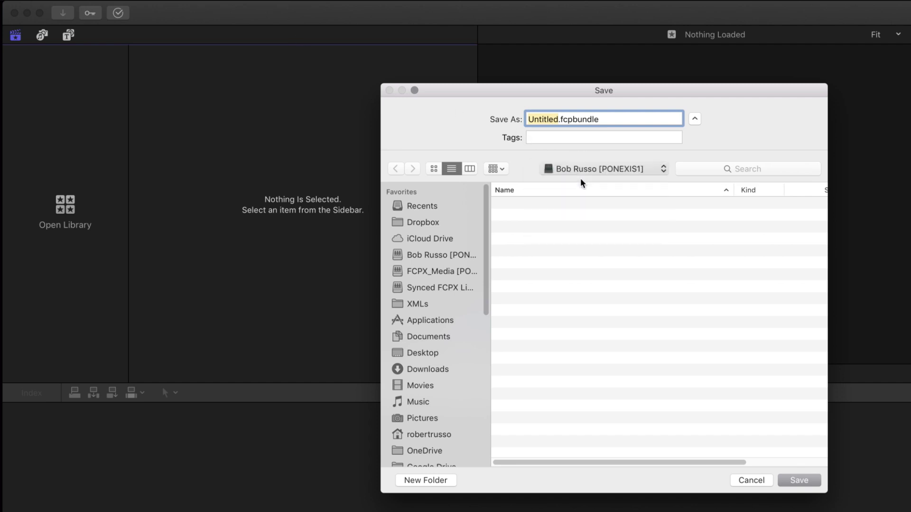
{"action": "double_click", "coordinate": [568, 205]}
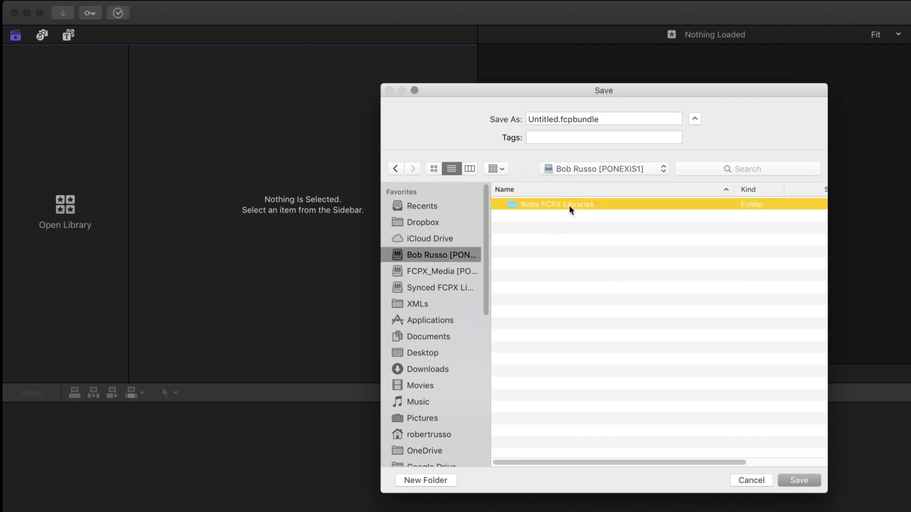
{"action": "double_click", "coordinate": [559, 120]}
{"action": "type", "text": "B"}
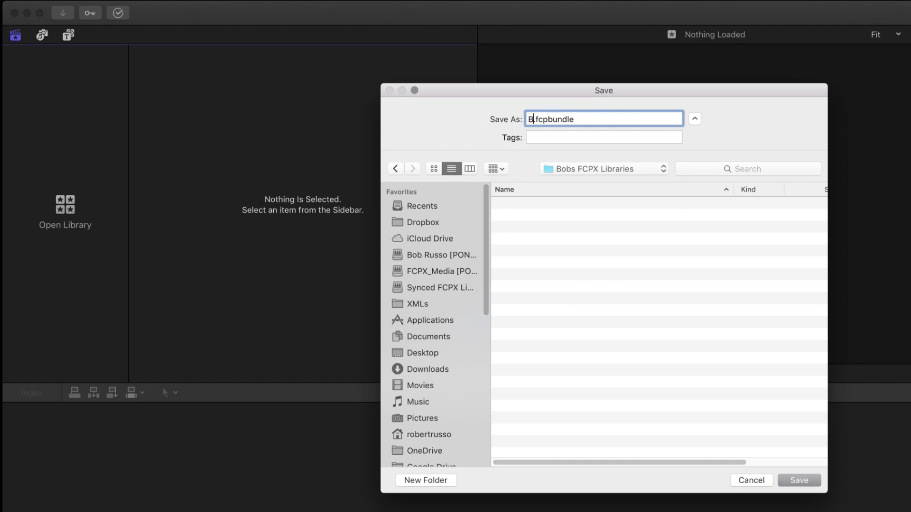
{"action": "type", "text": "ob"}
{"action": "left_click", "coordinate": [802, 481]}
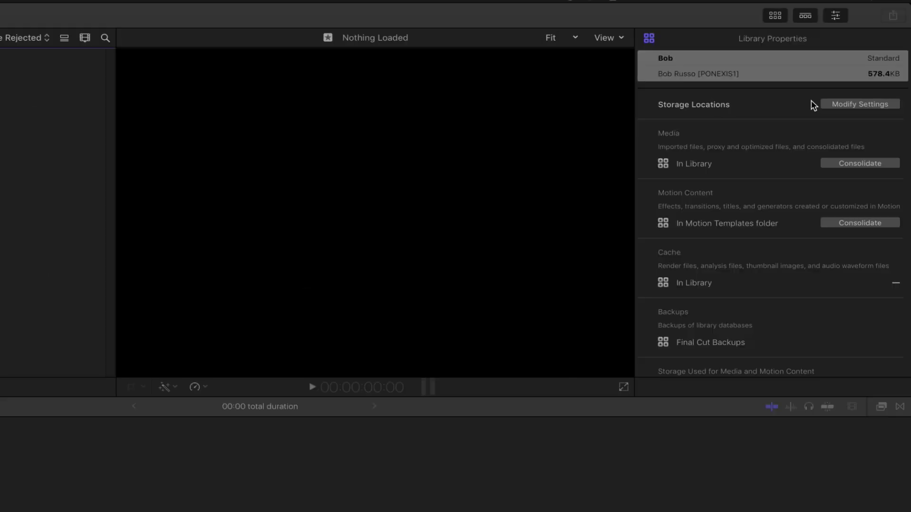
- Set the library's media storage location to FCPX_Media [PONEXIS1]
{"action": "left_click", "coordinate": [834, 103]}
{"action": "left_click", "coordinate": [278, 133]}
{"action": "left_click", "coordinate": [269, 151]}
{"action": "left_click", "coordinate": [249, 129]}
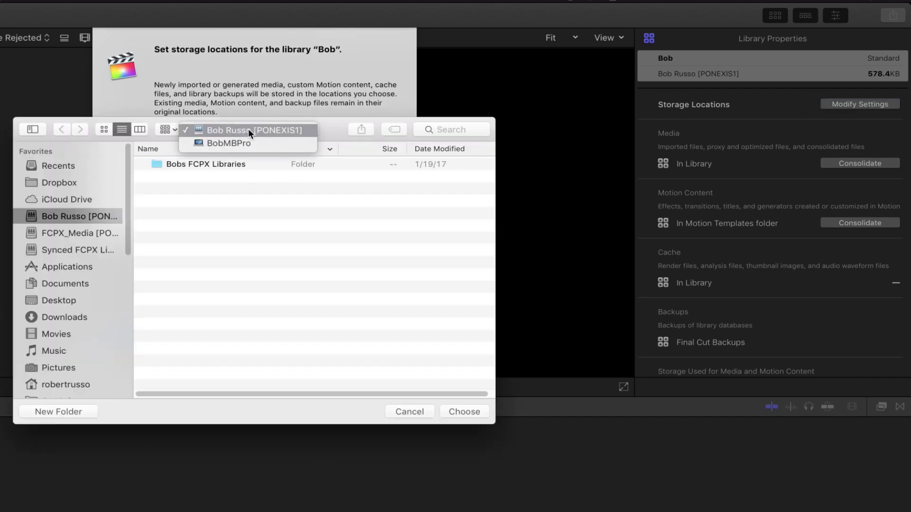
{"action": "left_click", "coordinate": [246, 140]}
{"action": "left_click", "coordinate": [226, 213]}
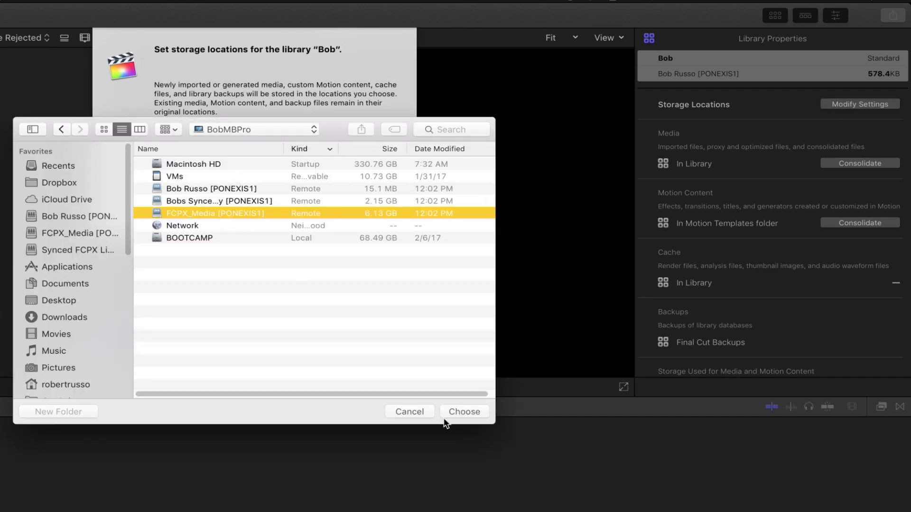
{"action": "left_click", "coordinate": [452, 411]}
- Set the cache location to FCPX_Media [PONEXIS1] too and apply the storage settings
{"action": "left_click", "coordinate": [306, 168]}
{"action": "left_click", "coordinate": [275, 187]}
{"action": "left_click", "coordinate": [229, 132]}
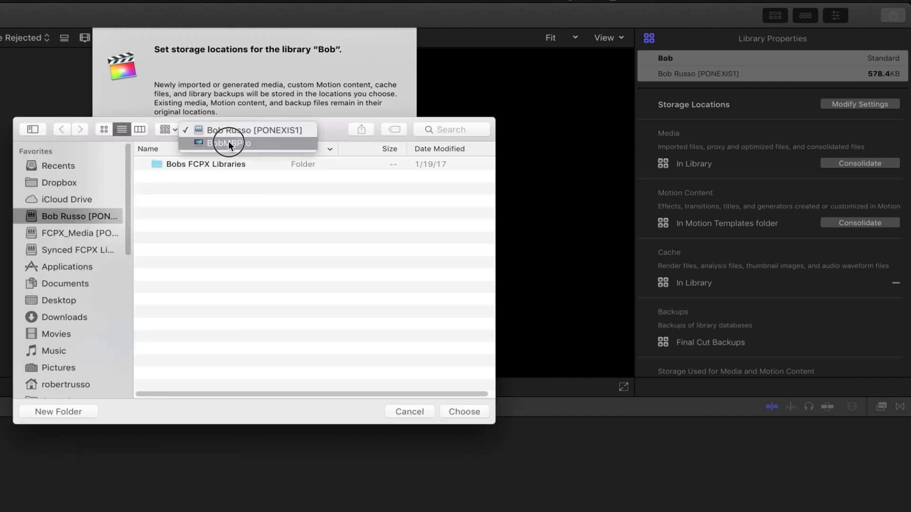
{"action": "left_click", "coordinate": [229, 143]}
{"action": "left_click", "coordinate": [223, 213]}
{"action": "left_click", "coordinate": [456, 410]}
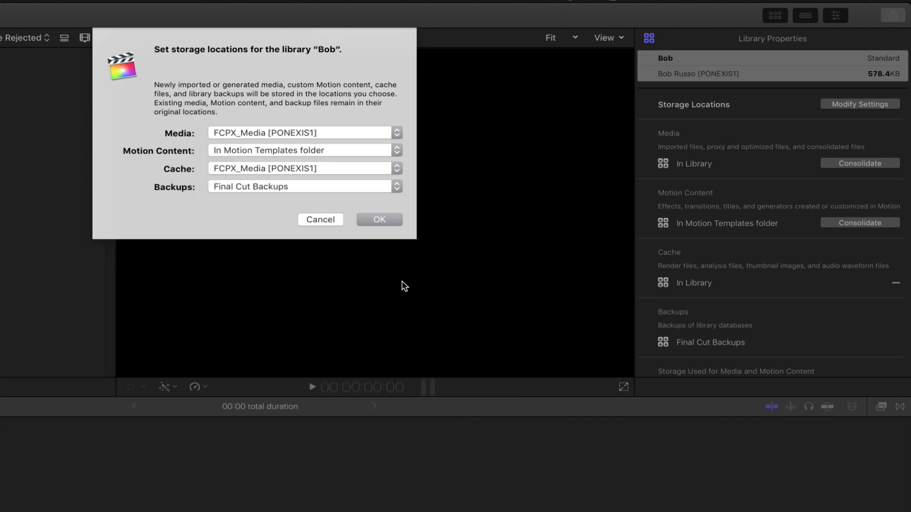
{"action": "left_click", "coordinate": [382, 225]}
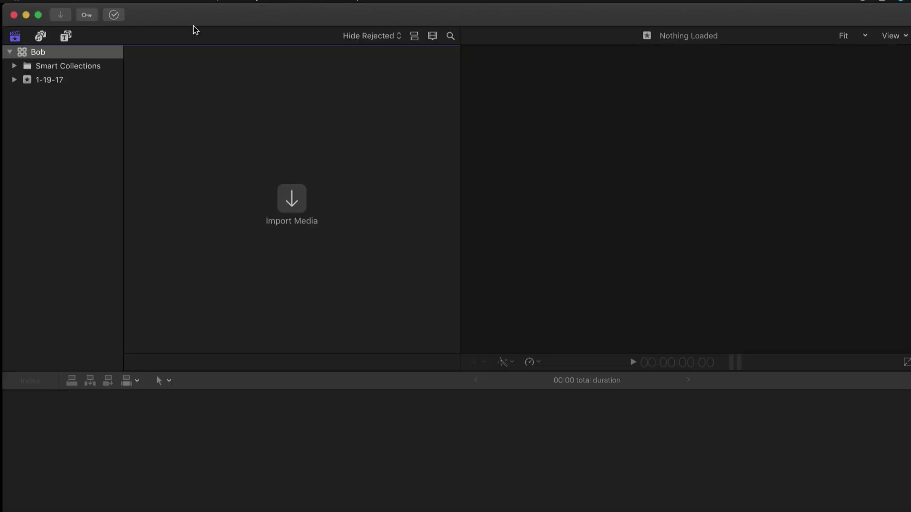
- Import Helicopter.fcpxml from the XMLs folder and preview clips MVI_0115 and MVI_0118
{"action": "left_click", "coordinate": [102, 1]}
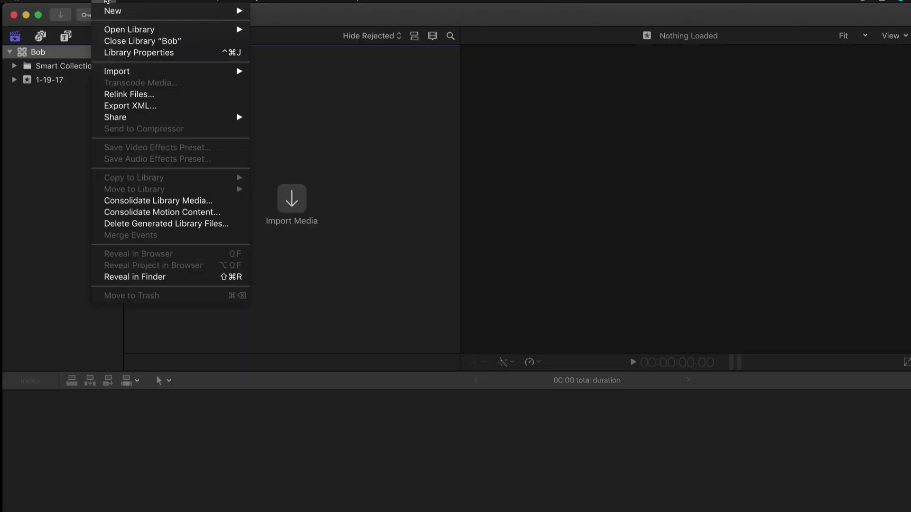
{"action": "mouse_move", "coordinate": [156, 75]}
{"action": "left_click", "coordinate": [292, 96]}
{"action": "left_click", "coordinate": [404, 249]}
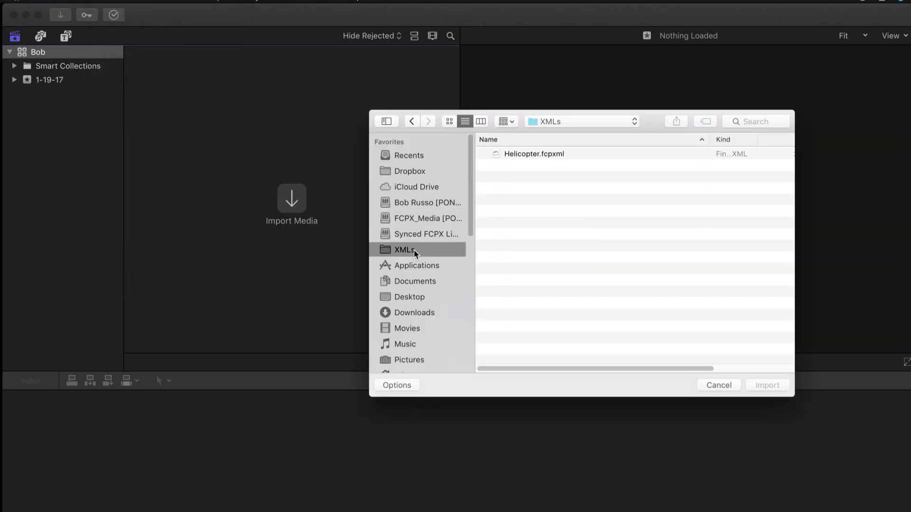
{"action": "left_click", "coordinate": [539, 157]}
{"action": "left_click", "coordinate": [764, 384]}
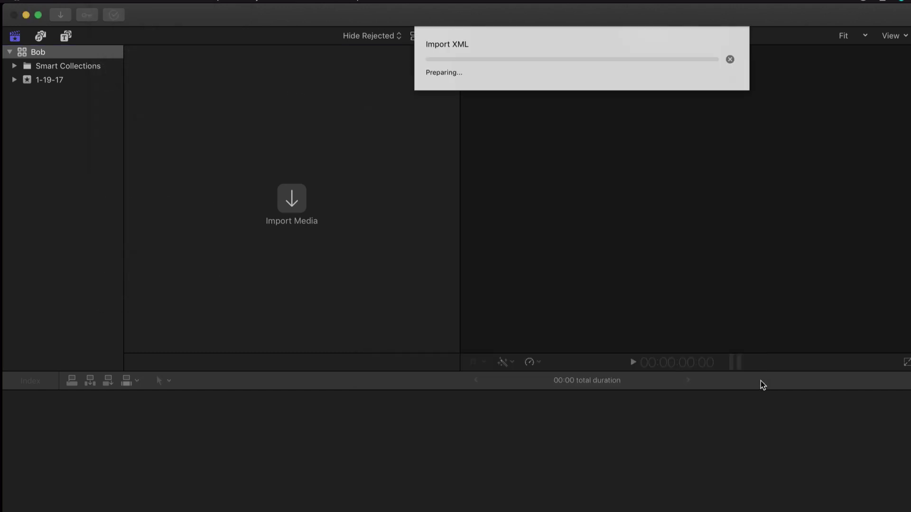
{"action": "left_click", "coordinate": [144, 178]}
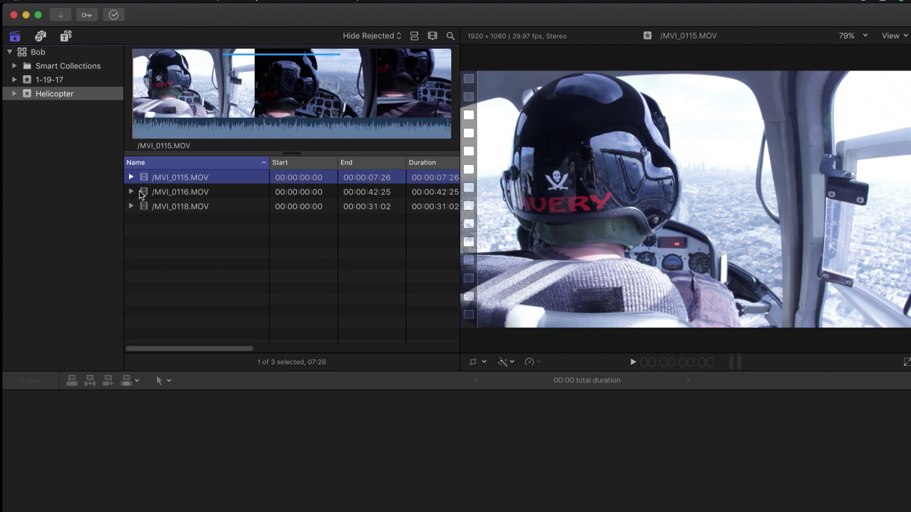
{"action": "left_click", "coordinate": [143, 207]}
- Create a new project named Promo in the Helicopter event
{"action": "key", "text": "super+n"}
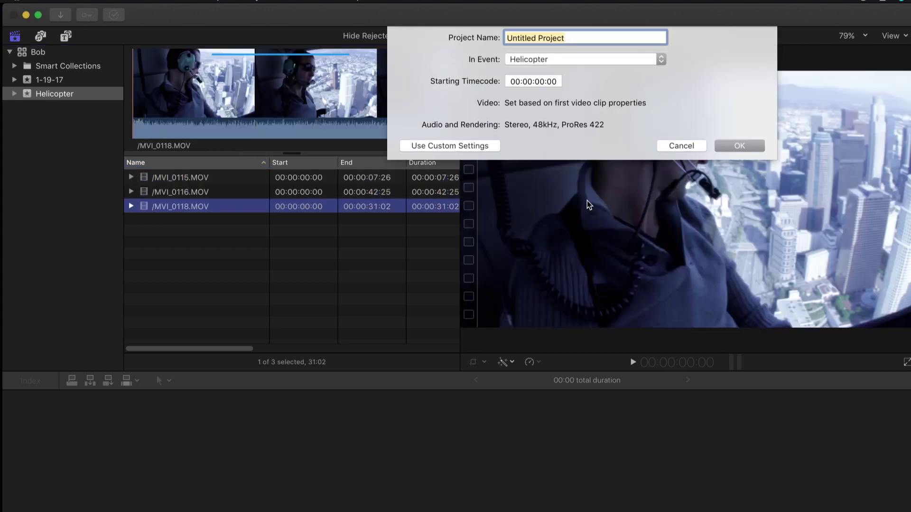
{"action": "type", "text": "Pro"}
{"action": "key", "text": "Escape"}
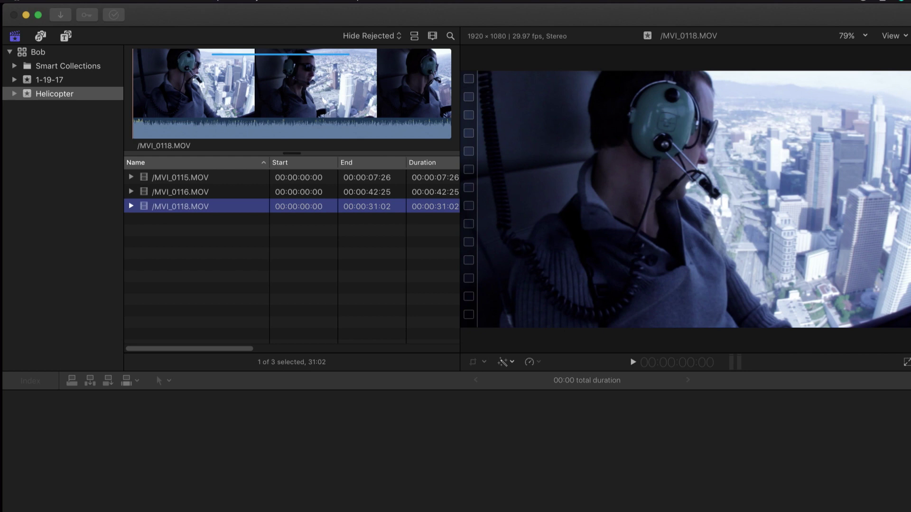
{"action": "left_click", "coordinate": [159, 222]}
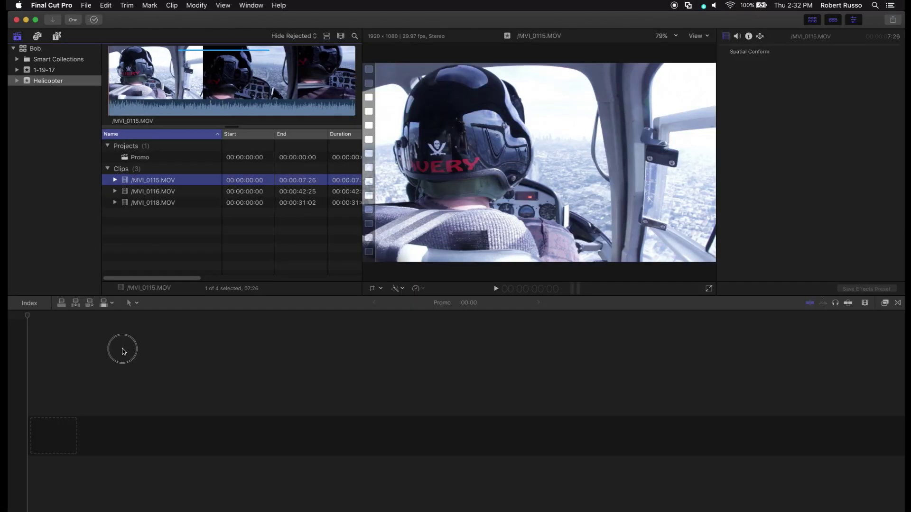
- Edit MVI_0115 then MVI_0118 into the Promo timeline, connect MVI_0116 above, and fit to view
{"action": "left_click_drag", "start_coordinate": [122, 351], "coordinate": [45, 434]}
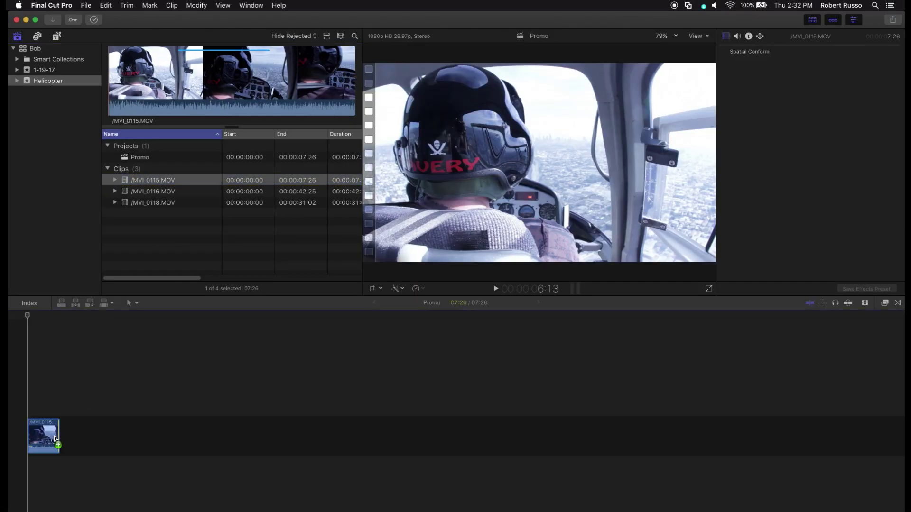
{"action": "left_click", "coordinate": [136, 203]}
{"action": "left_click_drag", "start_coordinate": [136, 203], "coordinate": [75, 435]}
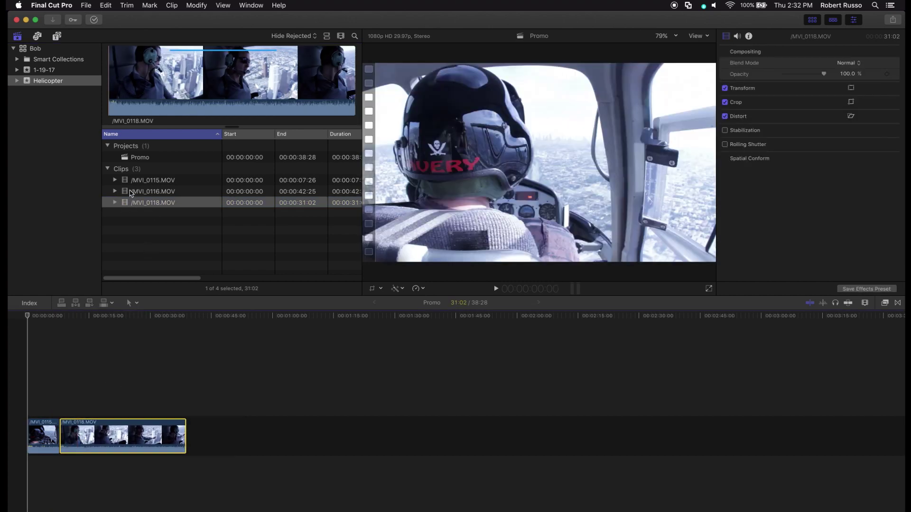
{"action": "key", "text": "Up"}
{"action": "left_click_drag", "start_coordinate": [68, 387], "coordinate": [39, 399]}
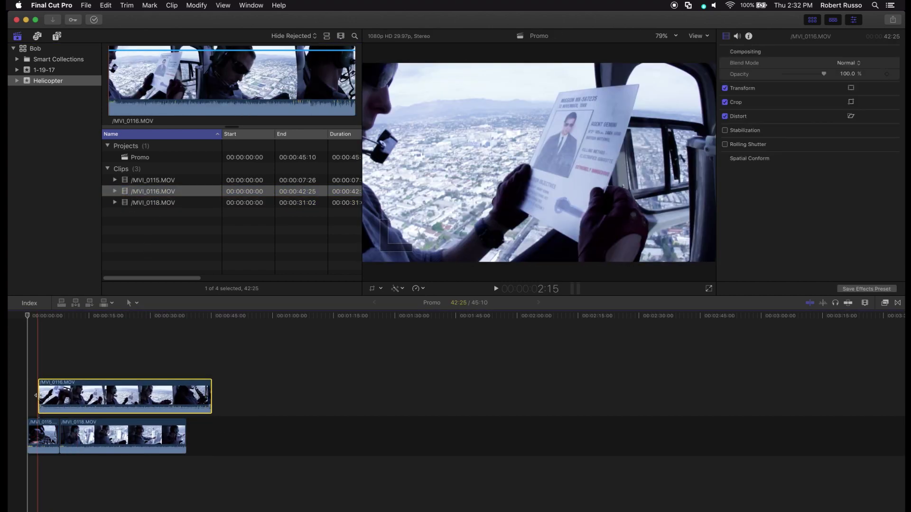
{"action": "key", "text": "shift+z"}
{"action": "left_click_drag", "start_coordinate": [183, 317], "coordinate": [139, 317]}
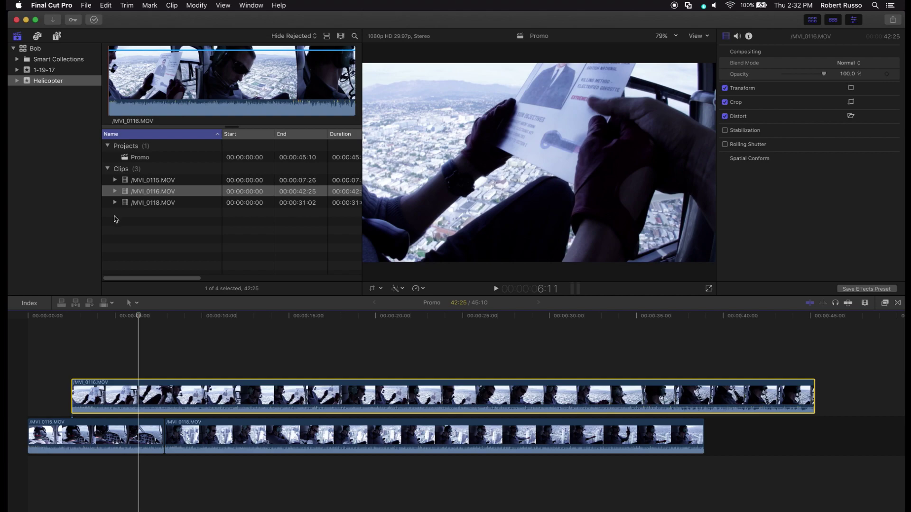
{"action": "left_click", "coordinate": [87, 4]}
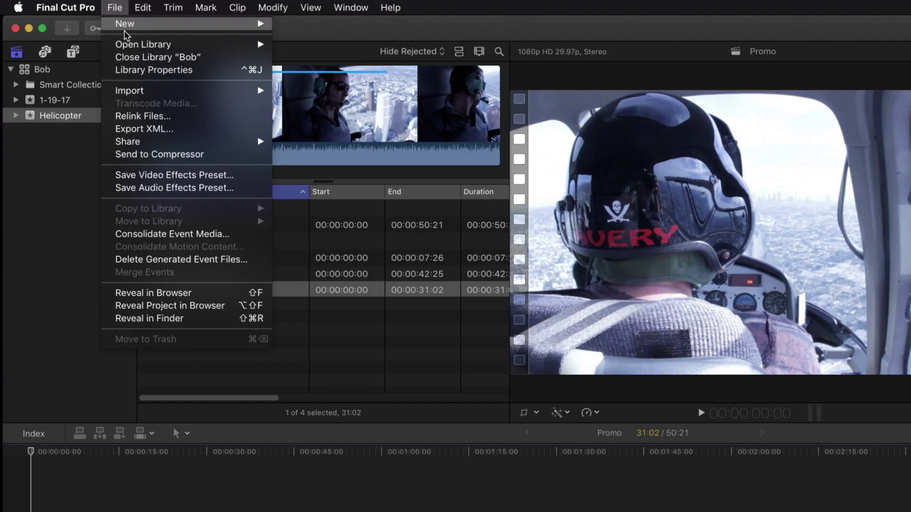
- Open the other editor's library from the synced libraries volume via File > Open Library > Other
{"action": "mouse_move", "coordinate": [95, 31]}
{"action": "left_click", "coordinate": [313, 90]}
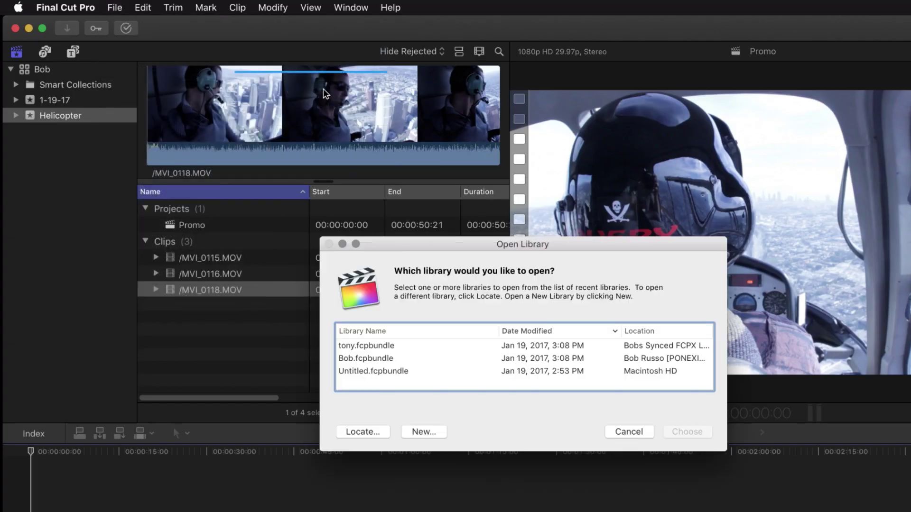
{"action": "left_click", "coordinate": [385, 432]}
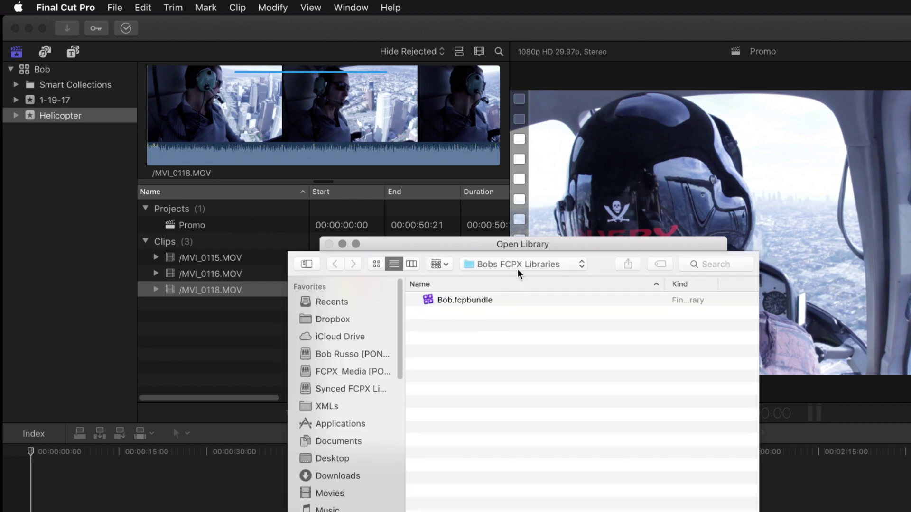
{"action": "left_click", "coordinate": [517, 269]}
{"action": "left_click", "coordinate": [520, 285]}
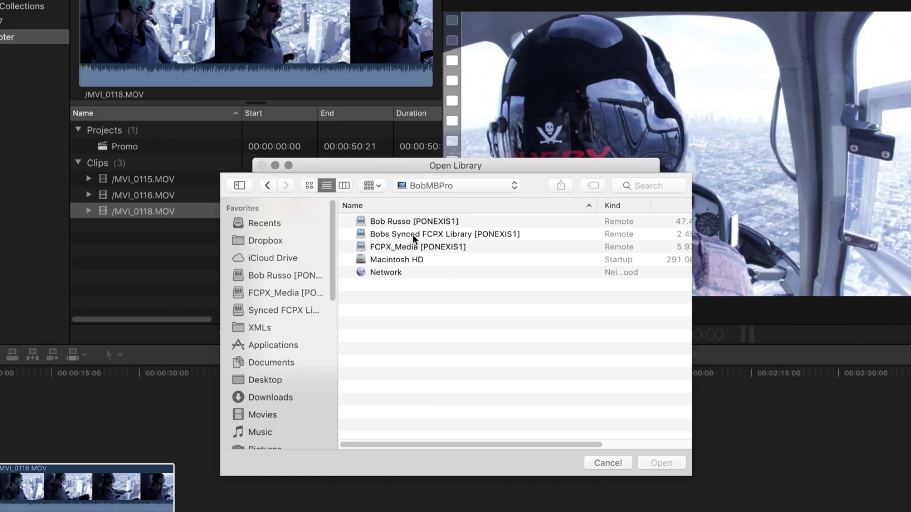
{"action": "double_click", "coordinate": [413, 234]}
{"action": "double_click", "coordinate": [413, 234]}
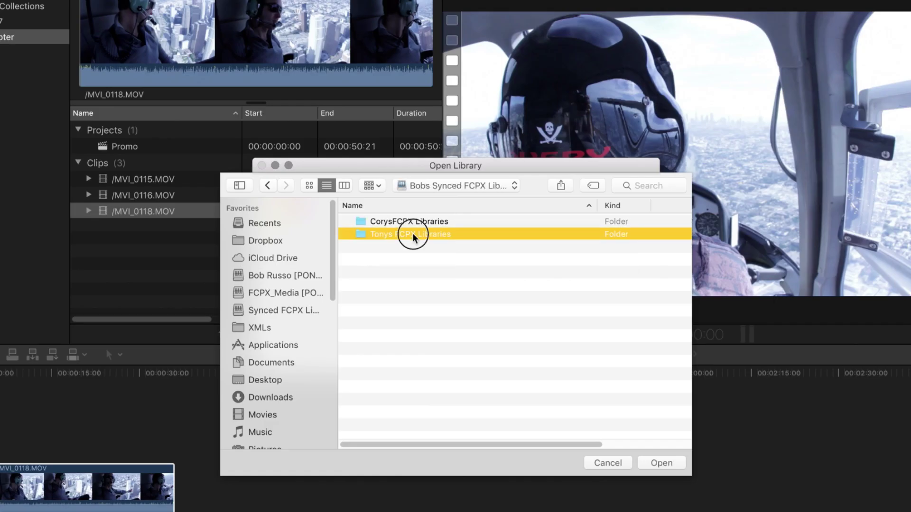
{"action": "left_click", "coordinate": [663, 465]}
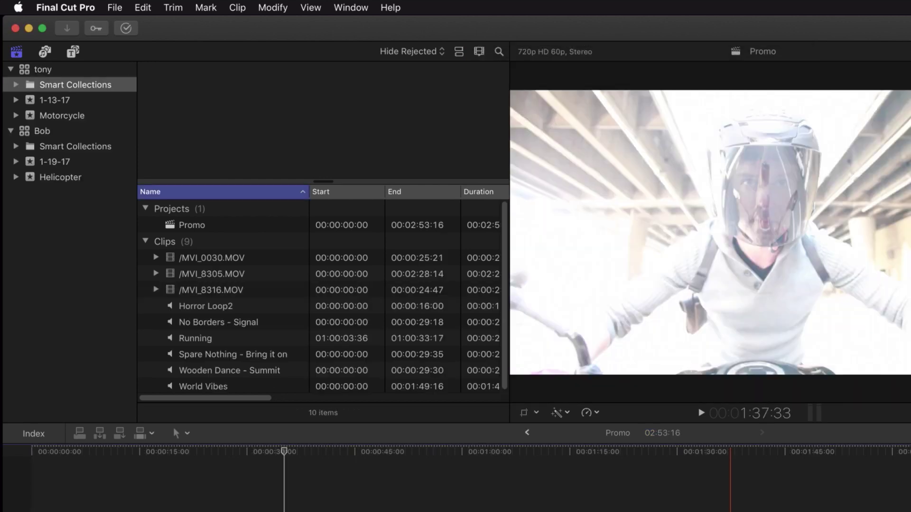
- Preview the other library's clips and music, from MVI_0030 through Wooden Dance - Summit
{"action": "left_click", "coordinate": [174, 261]}
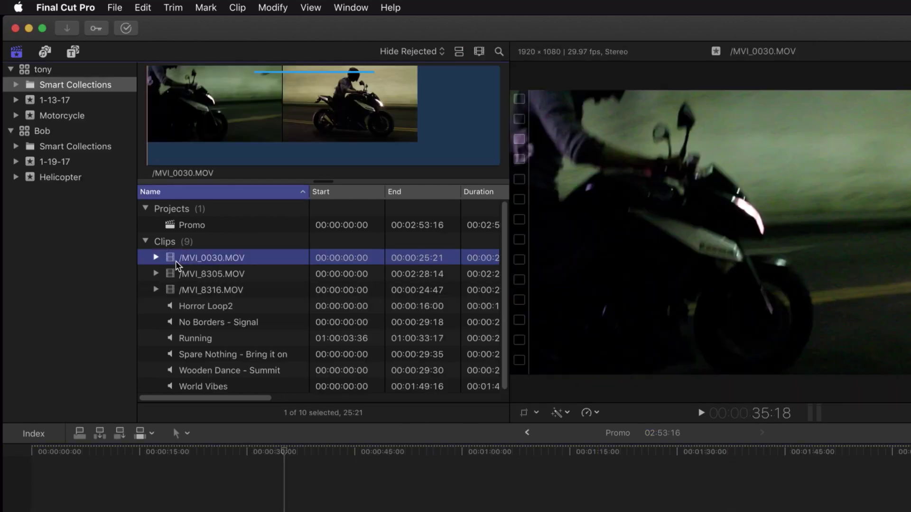
{"action": "left_click", "coordinate": [179, 275]}
{"action": "left_click", "coordinate": [179, 290]}
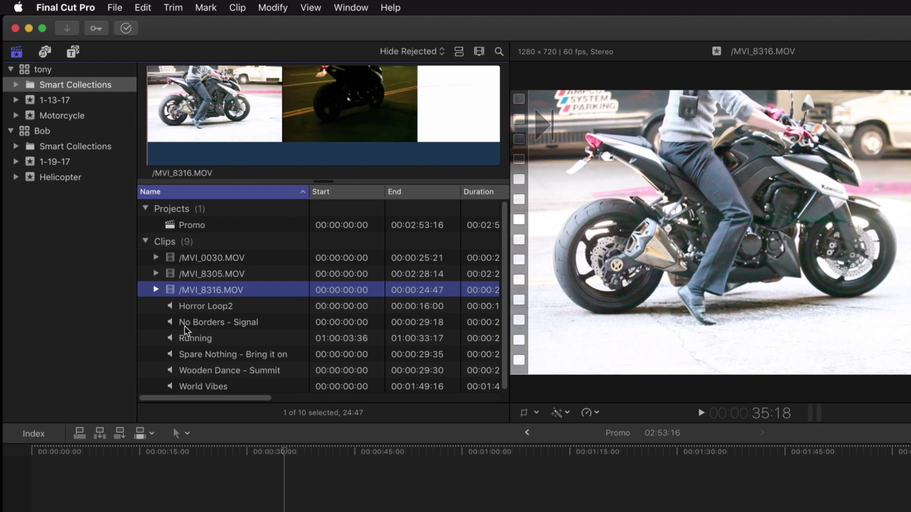
{"action": "left_click", "coordinate": [184, 325]}
{"action": "left_click", "coordinate": [181, 337]}
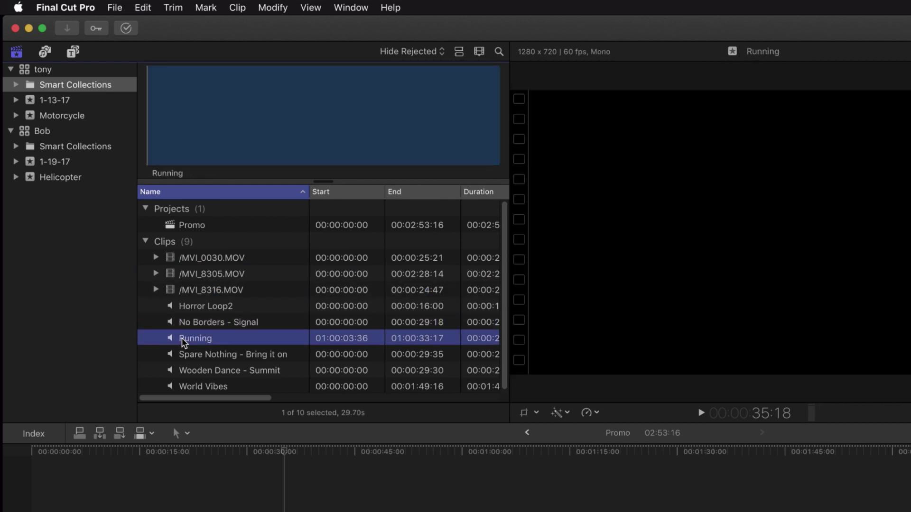
{"action": "left_click", "coordinate": [187, 355]}
{"action": "left_click", "coordinate": [186, 370]}
- Select the three music tracks and copy them into Bob's Helicopter event
{"action": "left_click", "coordinate": [190, 386]}
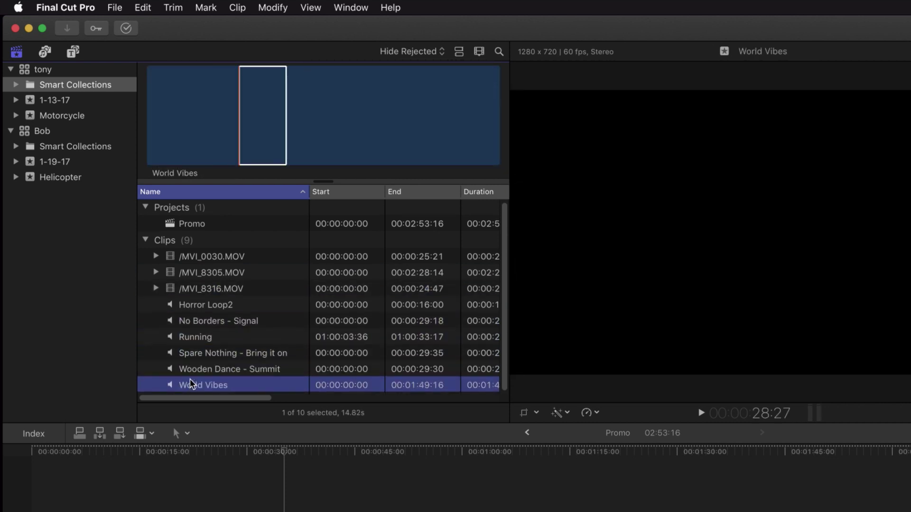
{"action": "left_click", "coordinate": [189, 355]}
{"action": "key", "text": "shift+Down"}
{"action": "key", "text": "shift+Down"}
{"action": "left_click_drag", "start_coordinate": [188, 351], "coordinate": [68, 181]}
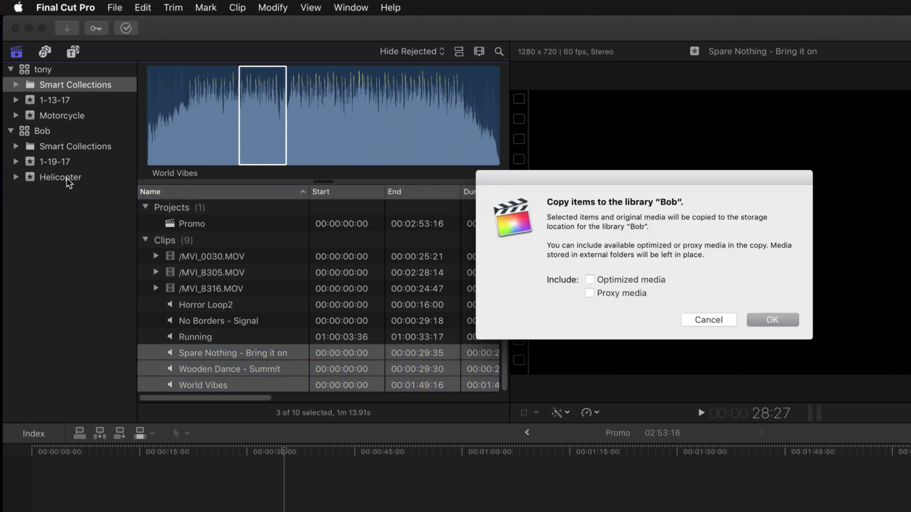
{"action": "key", "text": "Return"}
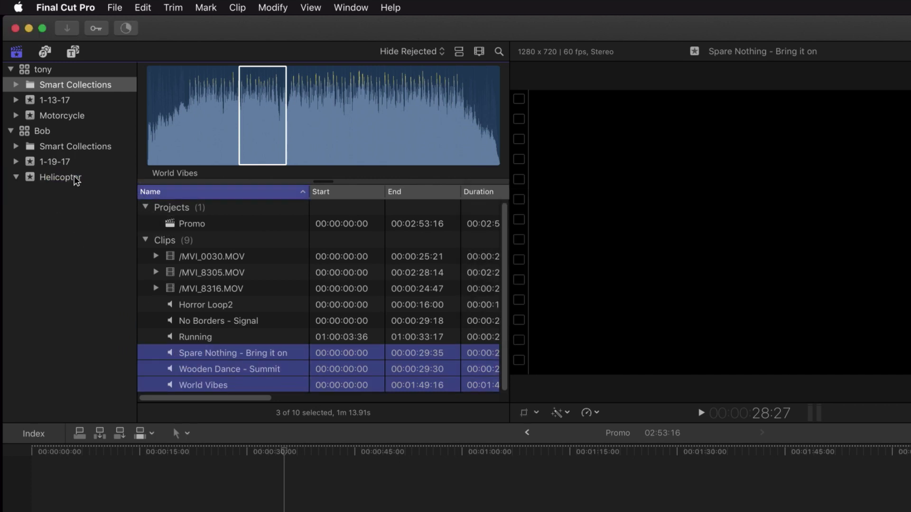
- Close the other editor's library and lay Wooden Dance - Summit under the Promo video clips
{"action": "left_click", "coordinate": [39, 70]}
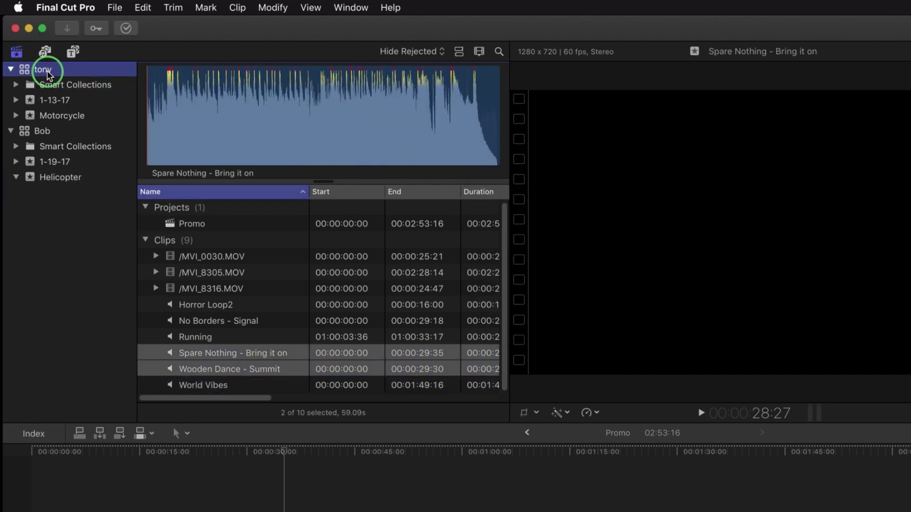
{"action": "right_click", "coordinate": [50, 74]}
{"action": "left_click", "coordinate": [110, 253]}
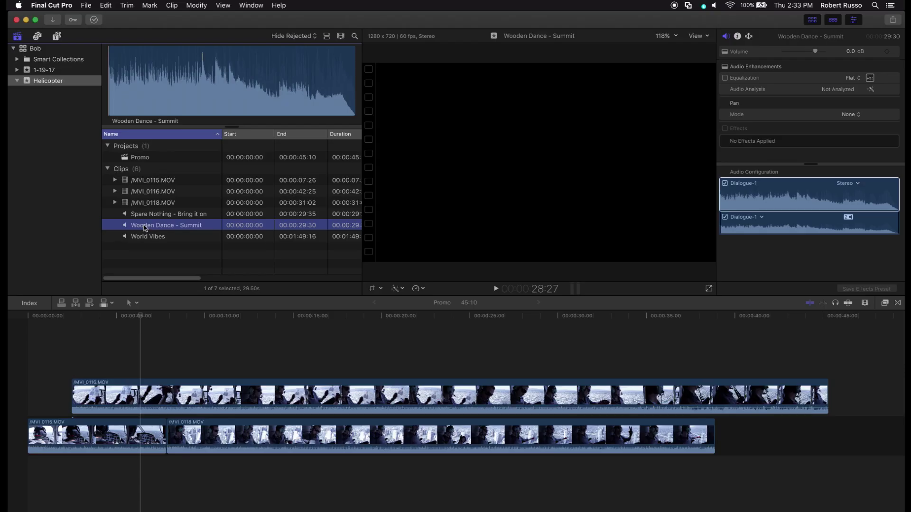
{"action": "left_click_drag", "start_coordinate": [161, 225], "coordinate": [33, 465]}
- Select the World Vibes music clip in the browser for placement later in the Promo timeline
{"action": "left_click", "coordinate": [140, 237]}
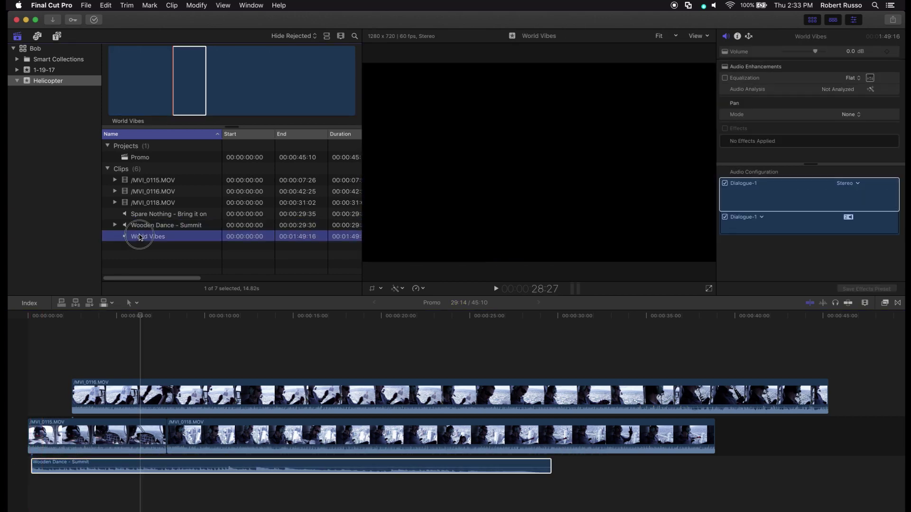